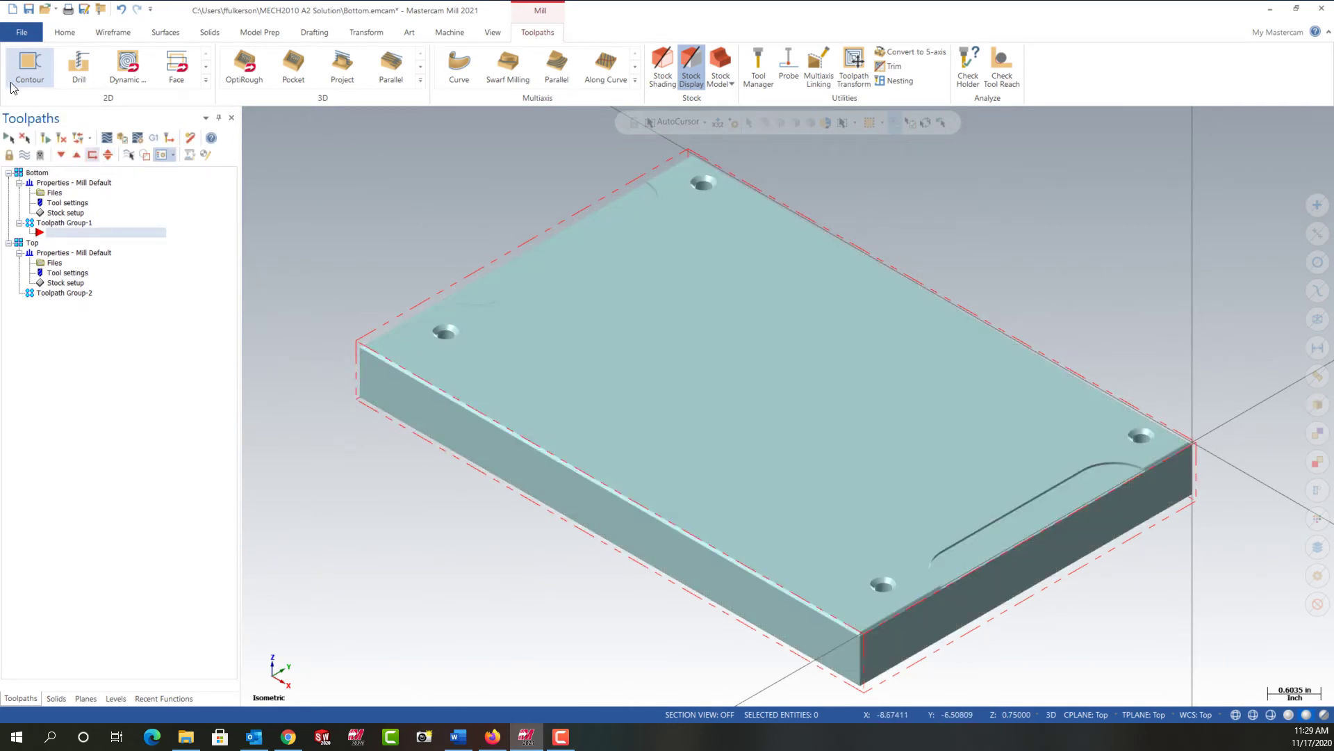
# Start a 2D contour toolpath and chain the curved edge of the shallow slot at one end of the plate.
pyautogui.click(26, 66)
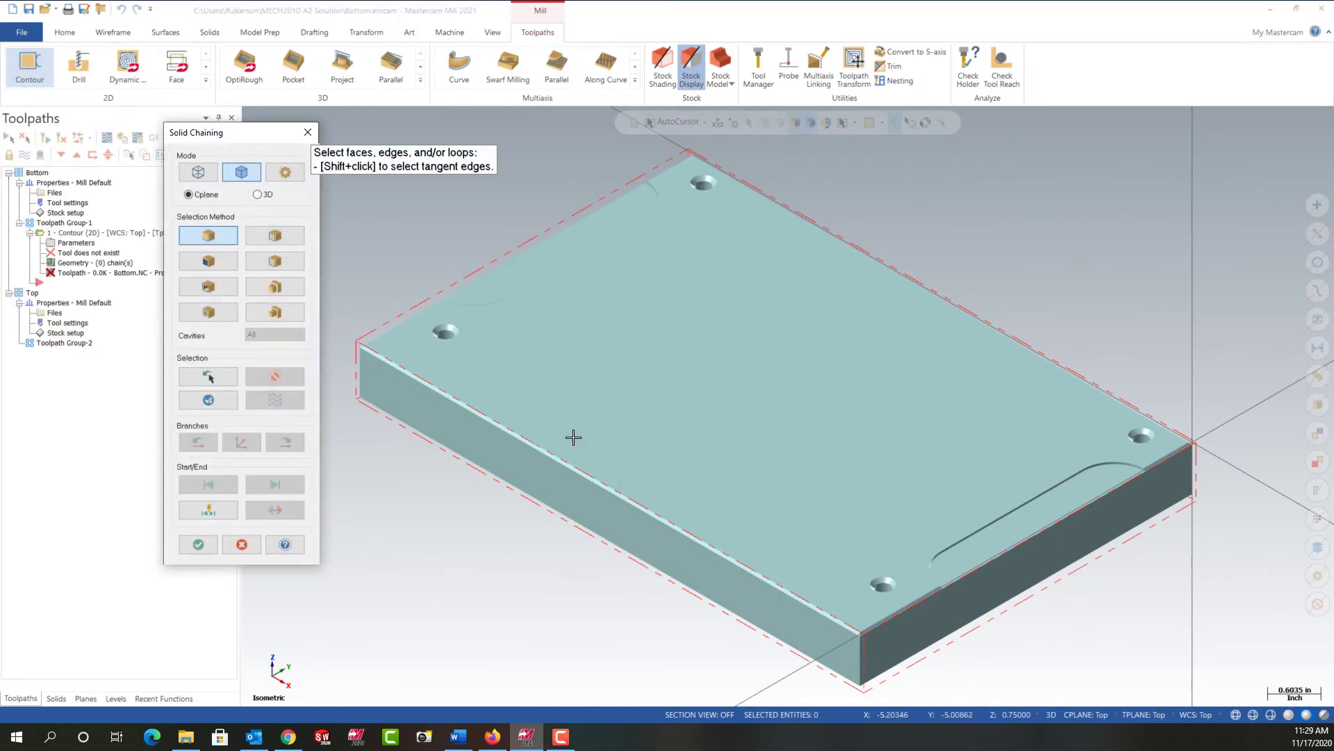
pyautogui.moveTo(572, 438); pyautogui.dragTo(398, 413, button='middle')
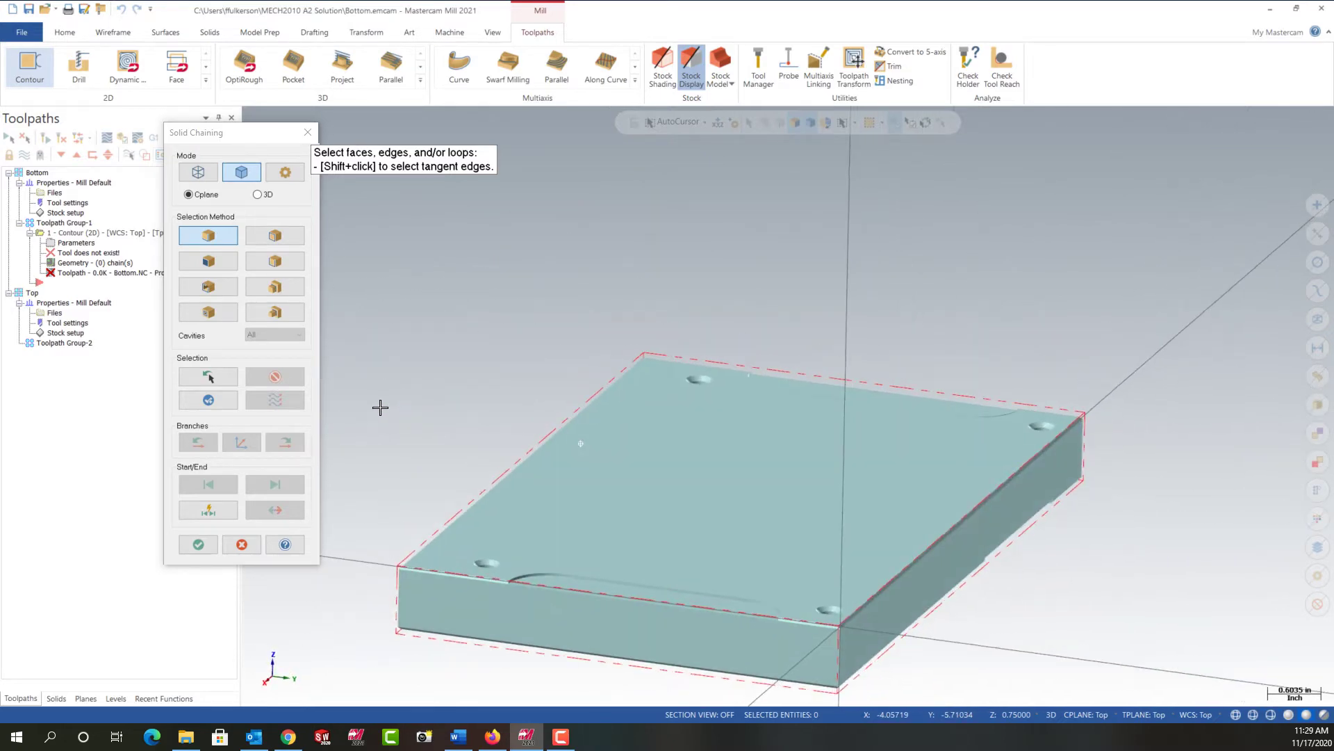
pyautogui.moveTo(504, 567); pyautogui.dragTo(551, 584, button='middle')
pyautogui.scroll(5, 550, 584)
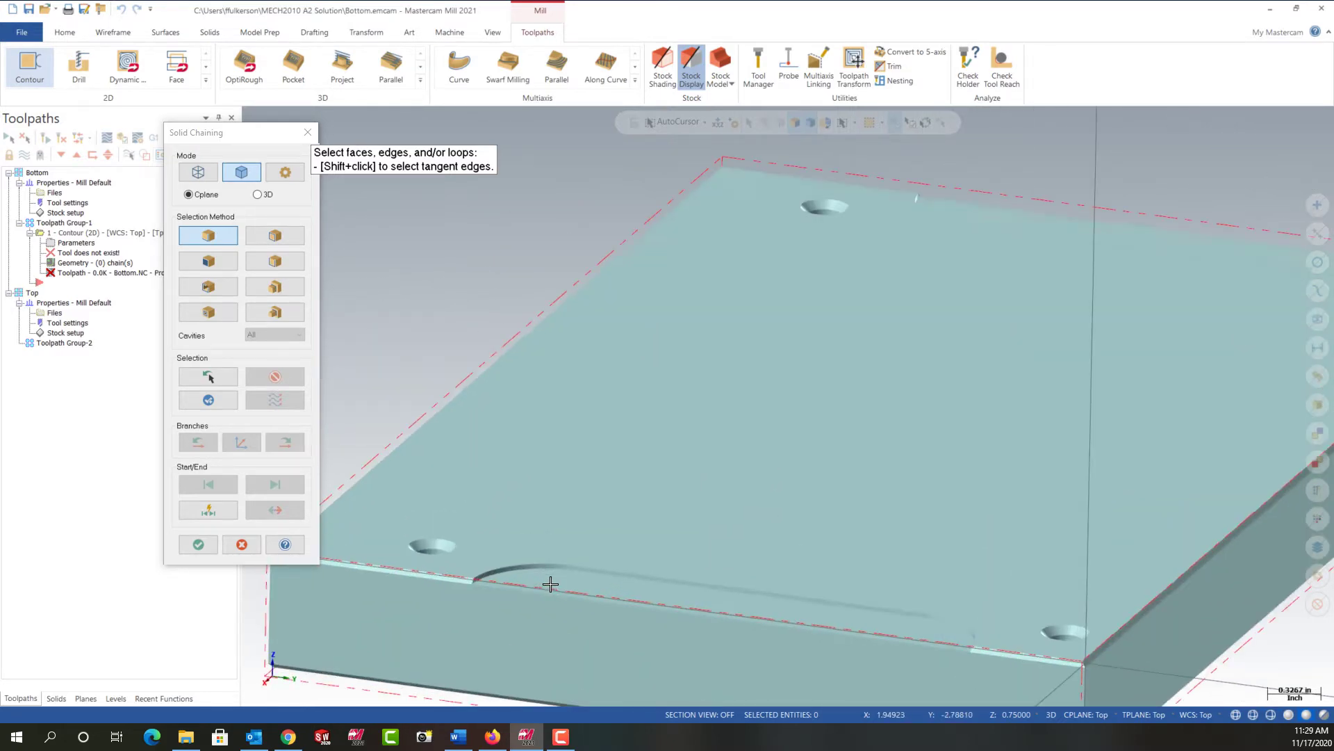
pyautogui.click(481, 574)
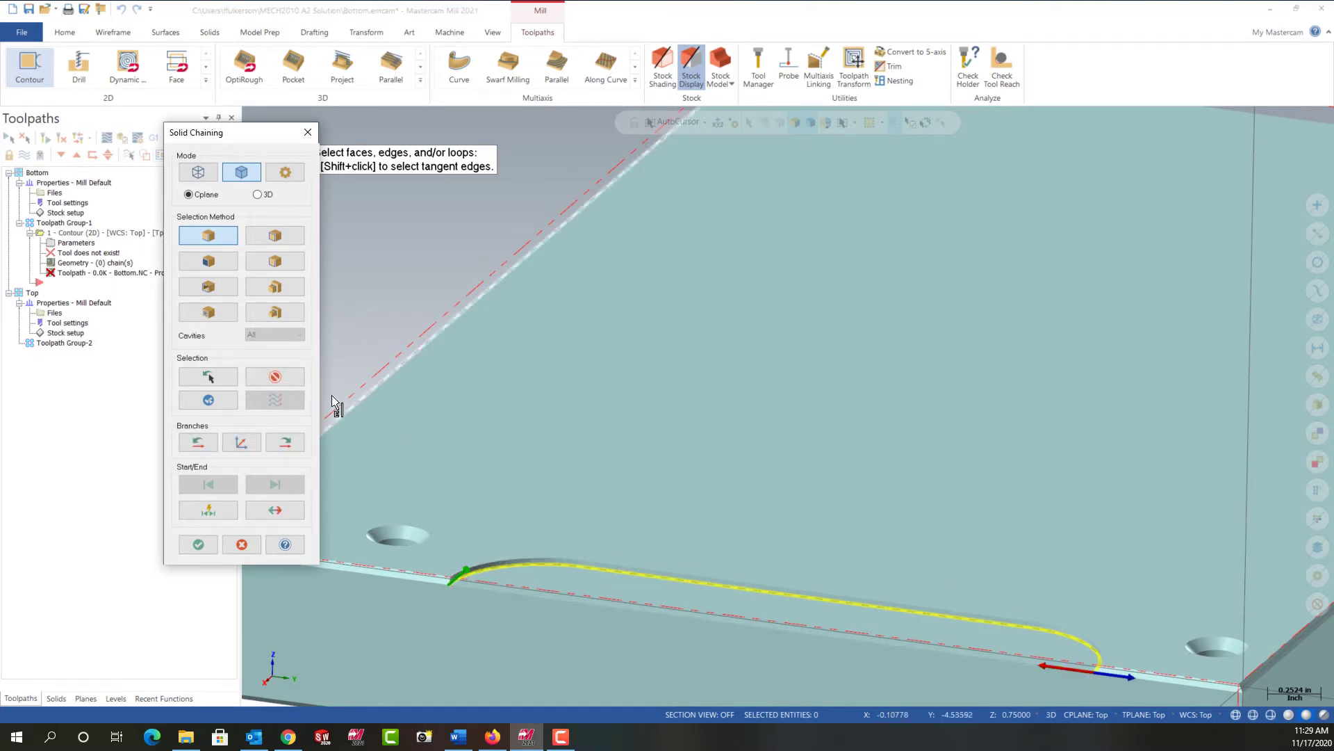
pyautogui.scroll(-3, 356, 339)
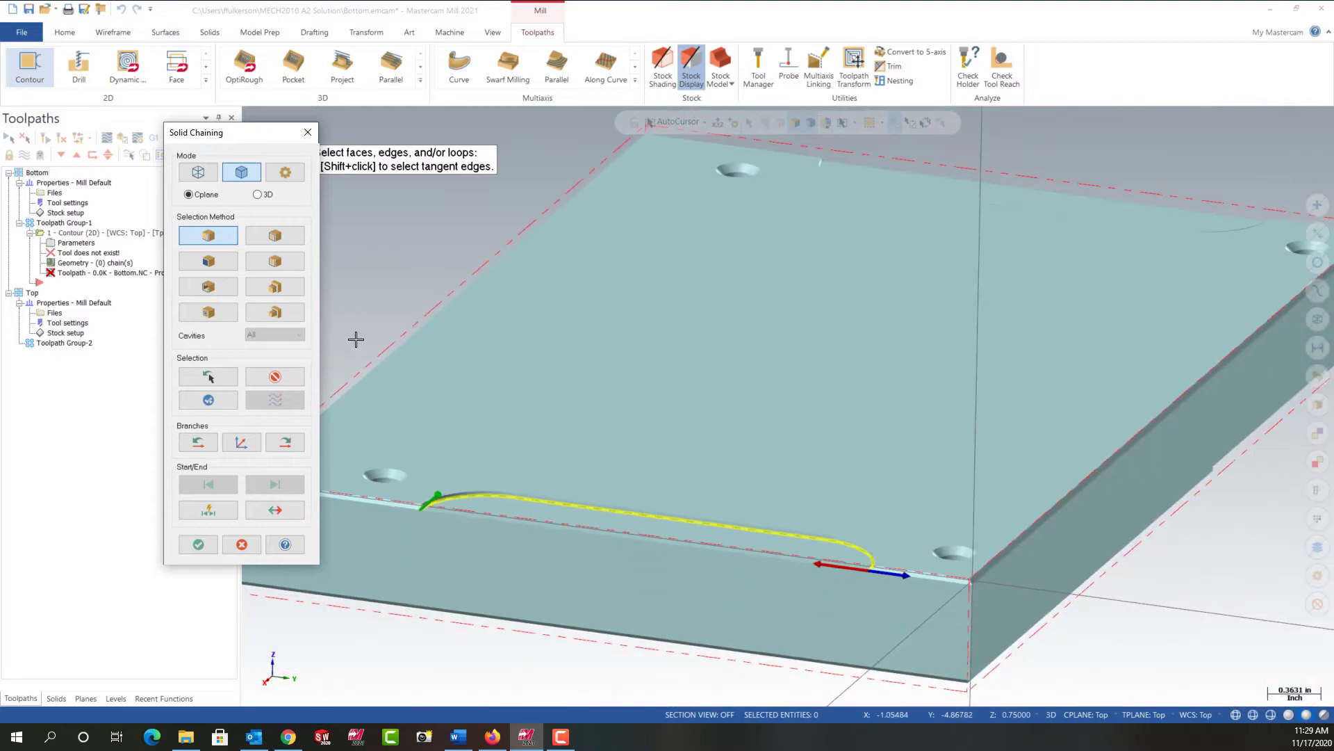
pyautogui.moveTo(356, 339); pyautogui.dragTo(288, 310, button='middle')
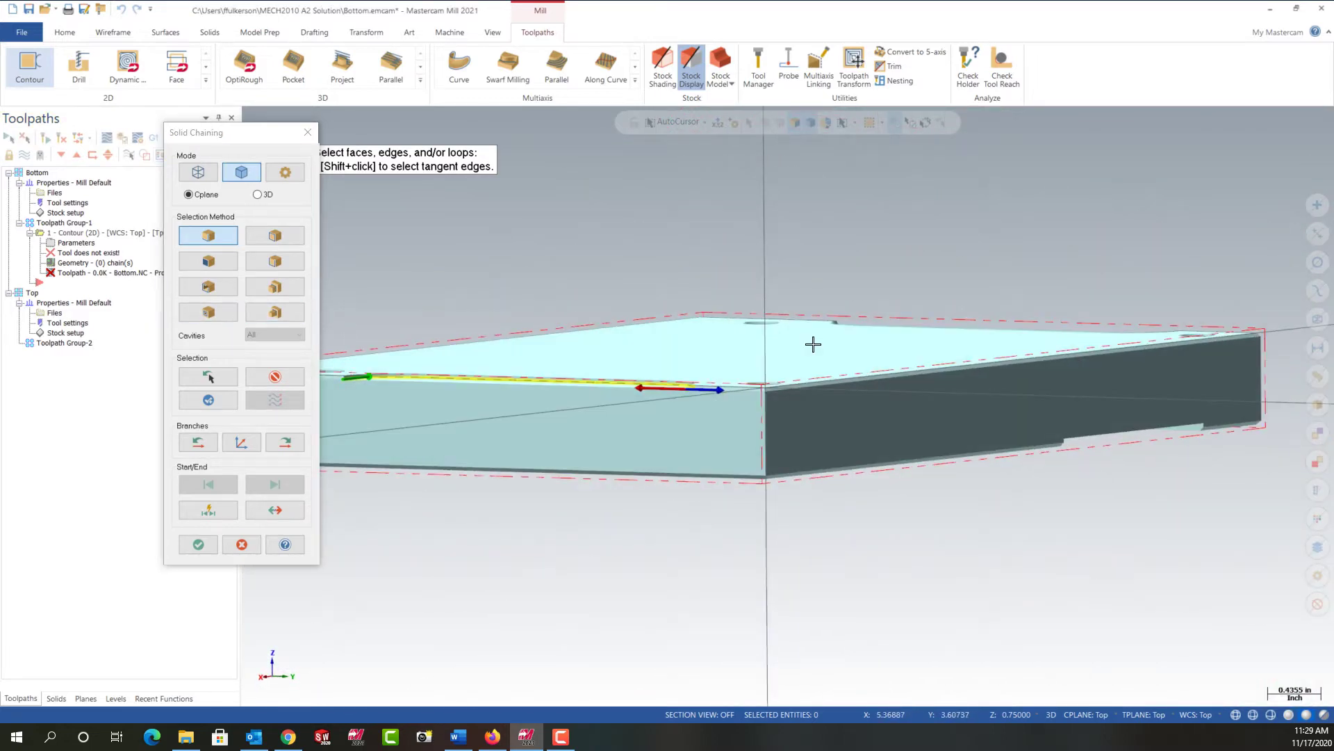
pyautogui.moveTo(896, 346); pyautogui.dragTo(531, 391, button='middle')
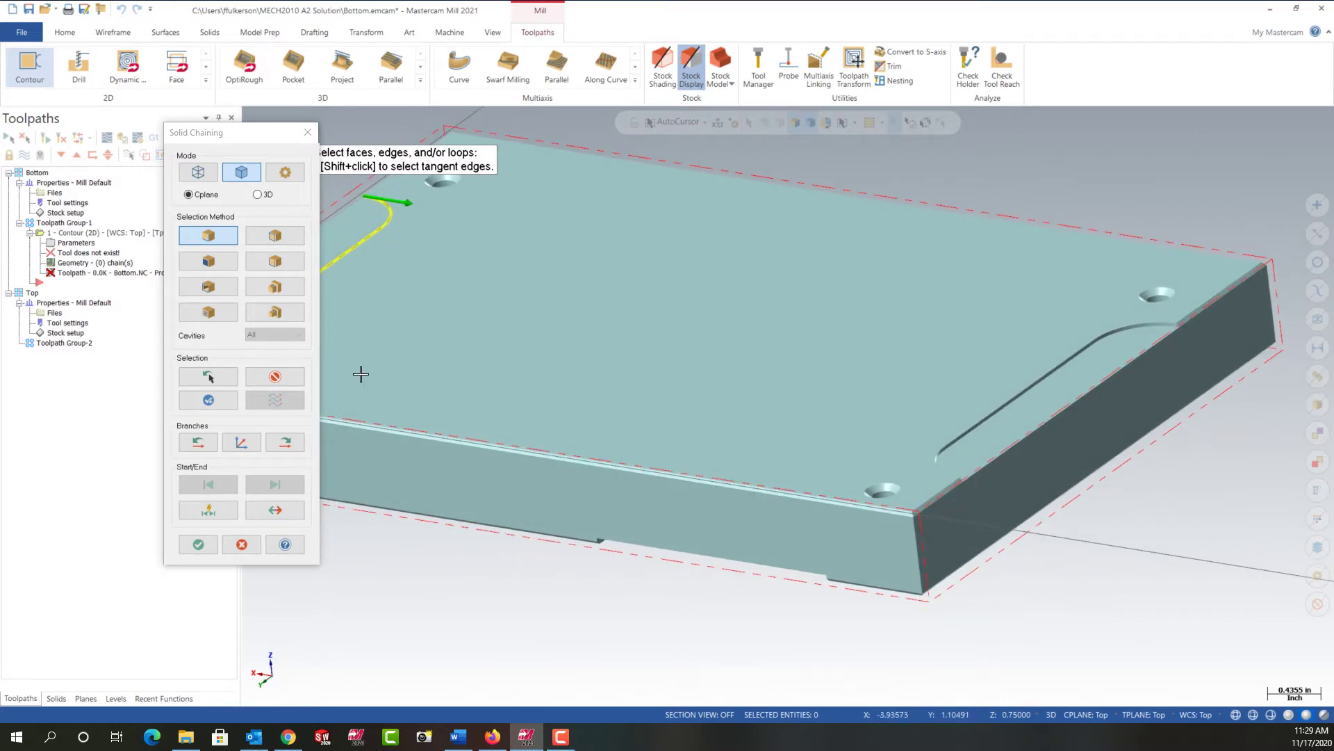
pyautogui.click(211, 398)
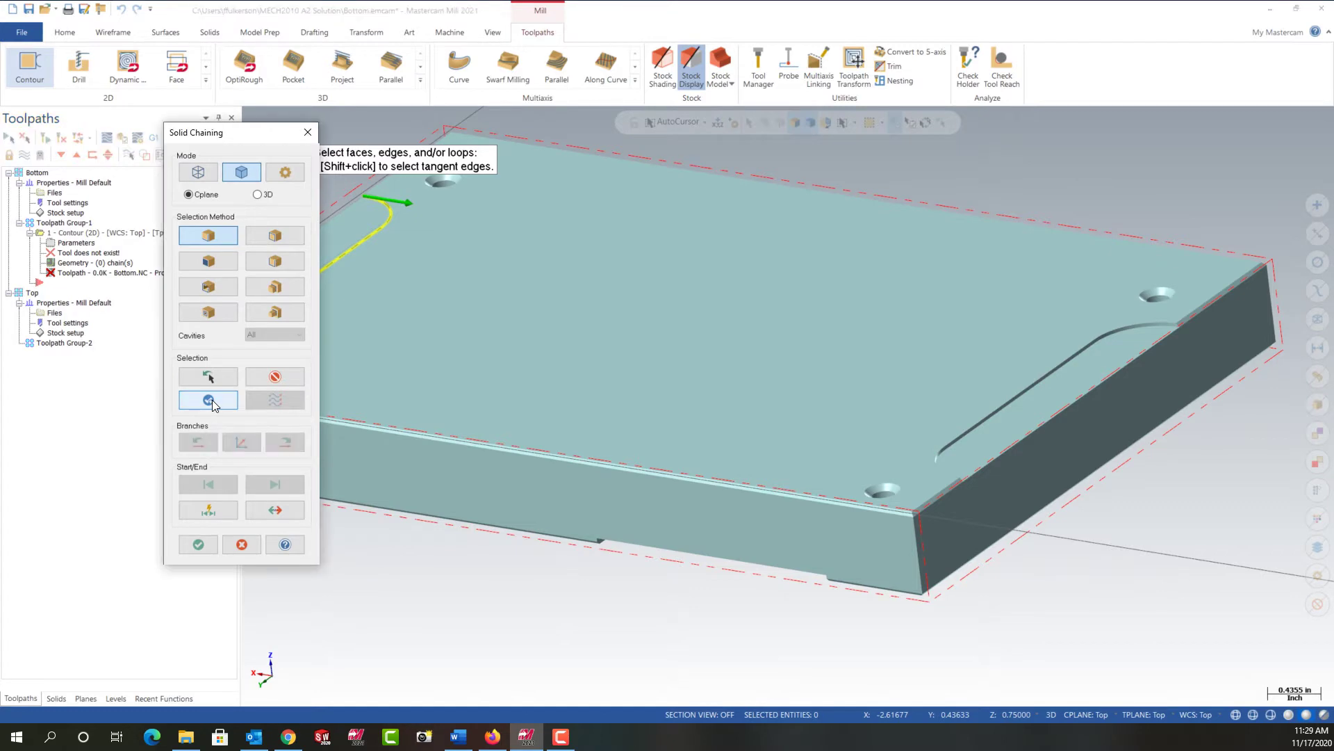
# Chain the matching curved slot edge at the plate's opposite end and accept the contour geometry.
pyautogui.moveTo(717, 415); pyautogui.dragTo(790, 415, button='middle')
pyautogui.scroll(5, 727, 438)
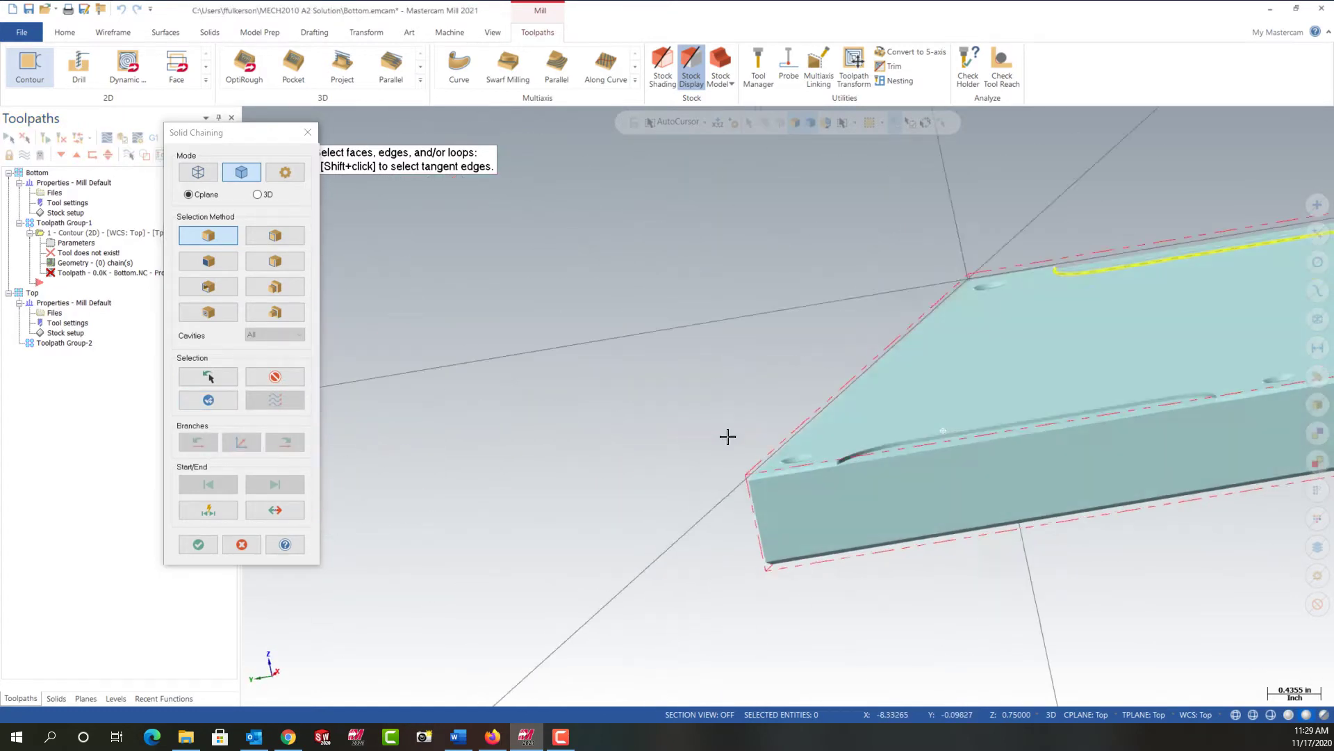
pyautogui.click(856, 464)
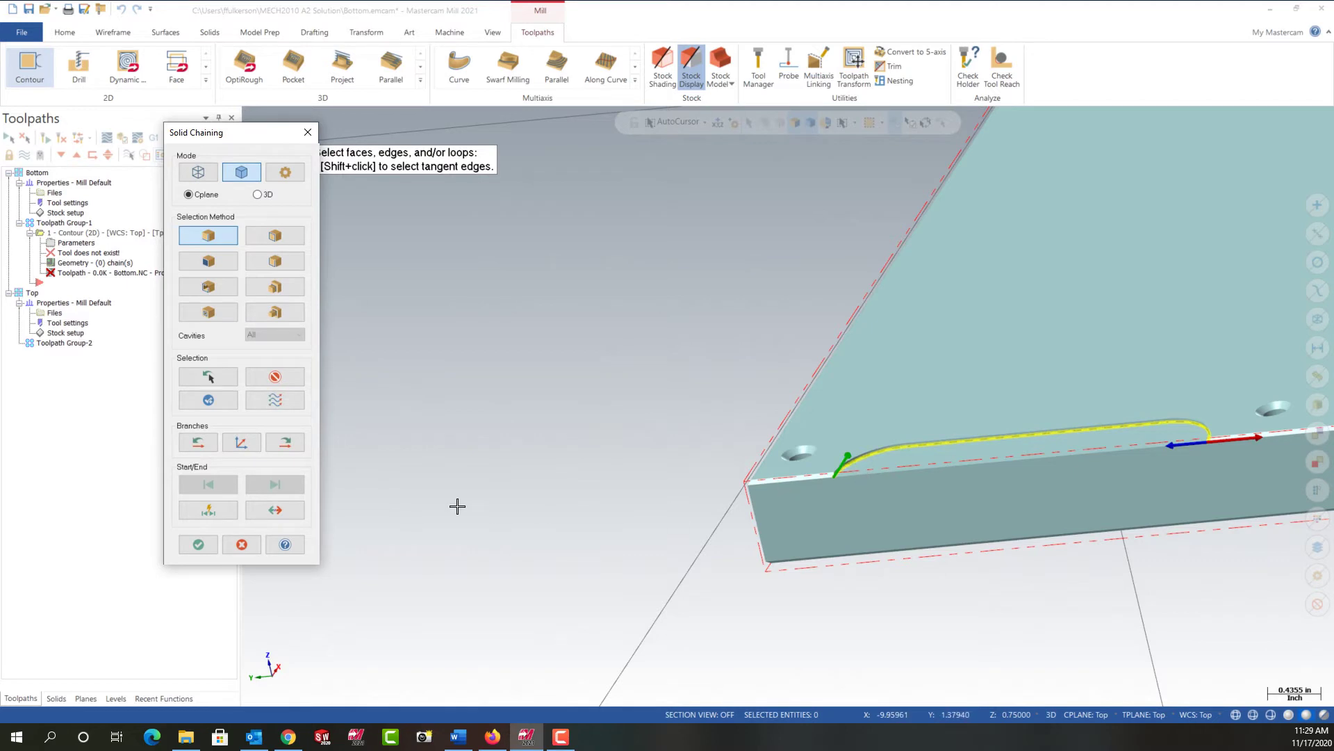
pyautogui.click(211, 399)
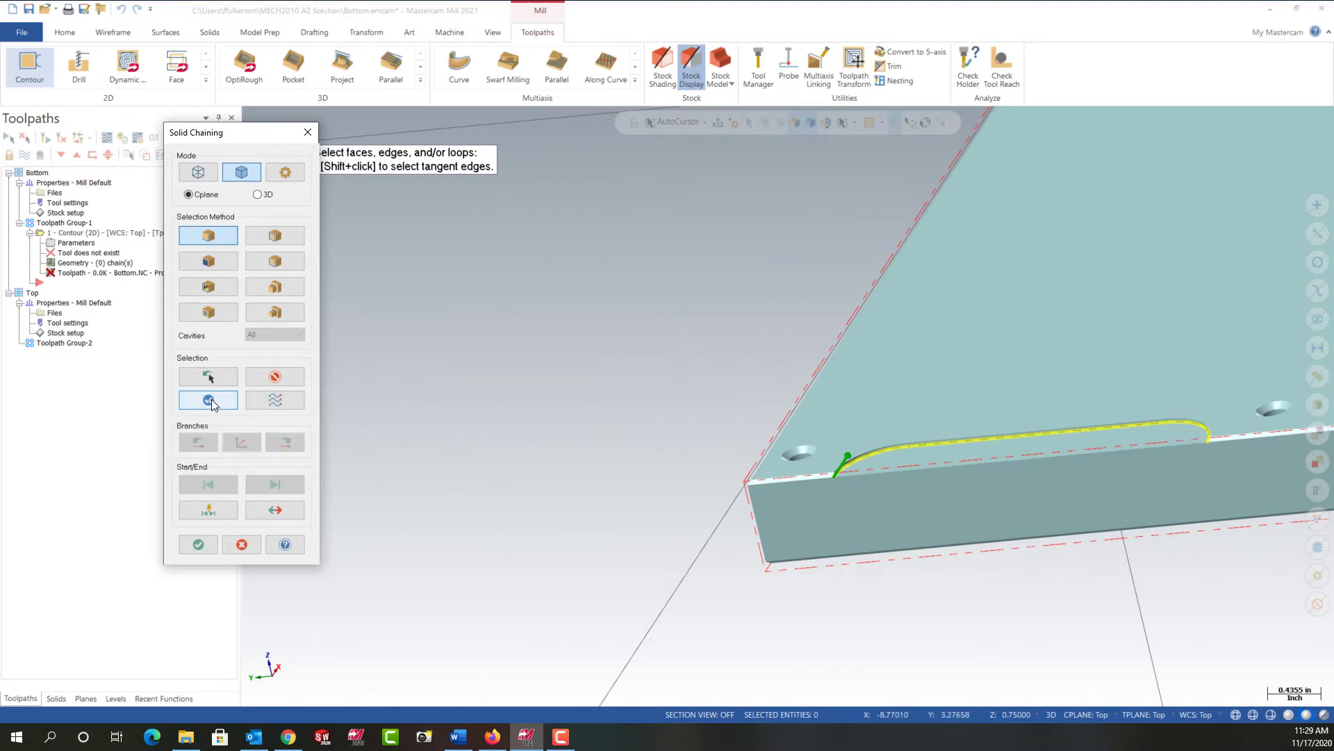
pyautogui.click(202, 545)
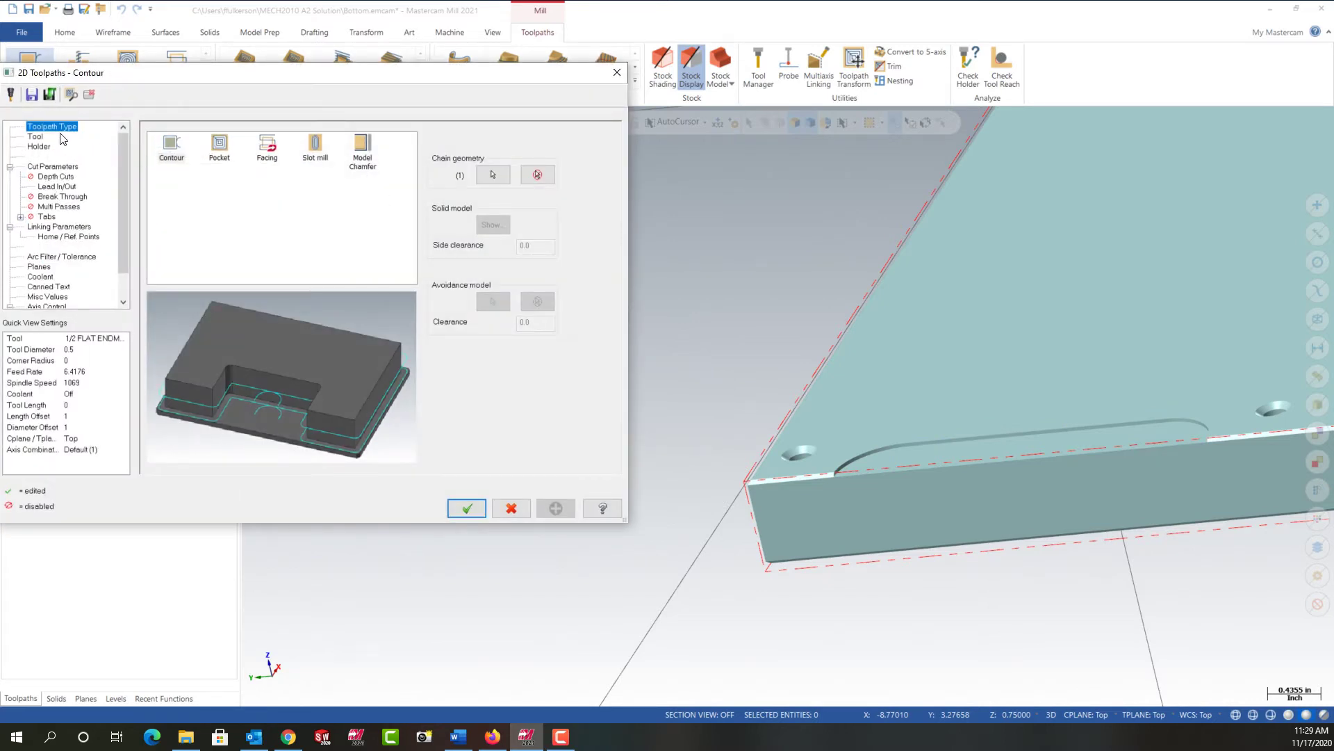
# Open the tool library filter for the contour toolpath and restrict the tool types to flat endmills.
pyautogui.click(34, 137)
pyautogui.click(199, 354)
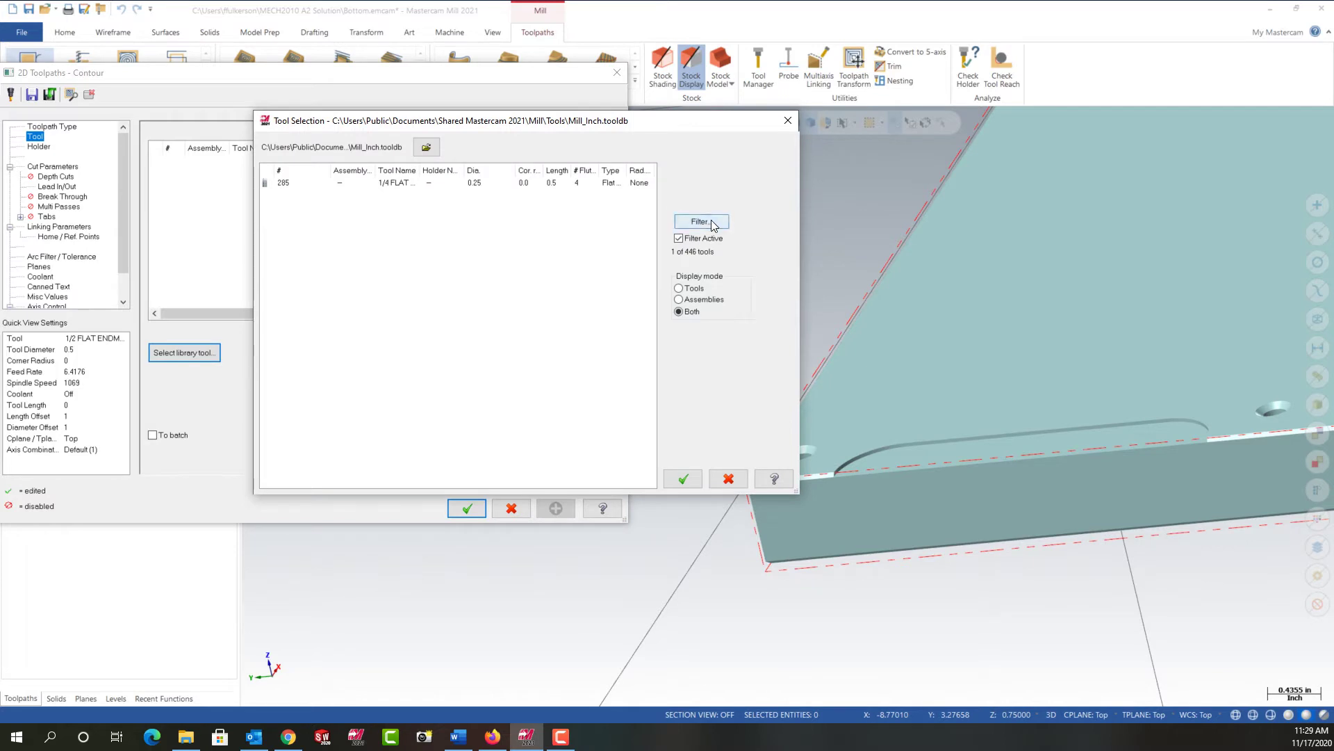
pyautogui.click(710, 220)
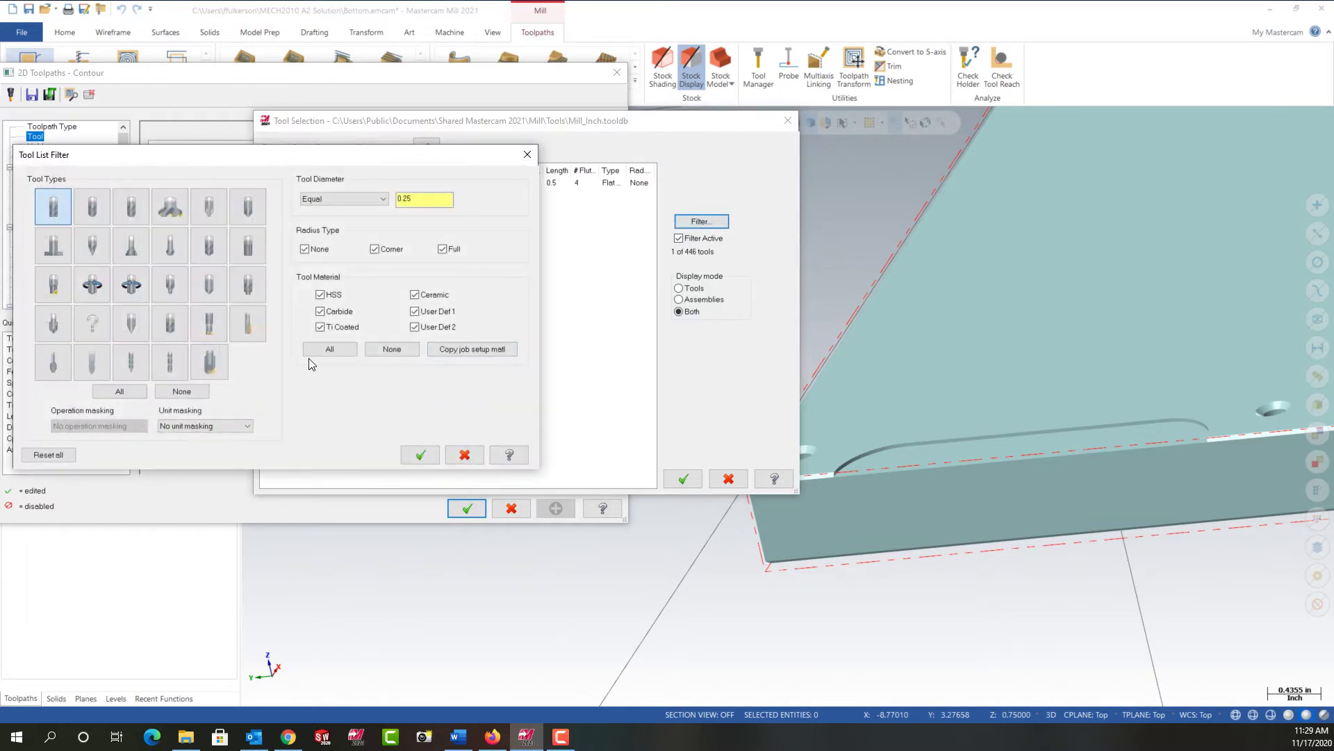
pyautogui.click(181, 392)
pyautogui.click(56, 213)
# Read the diameter of the slot's corner arc from the model into the tool diameter filter.
pyautogui.click(421, 198)
pyautogui.click(422, 197)
pyautogui.rightClick(422, 198)
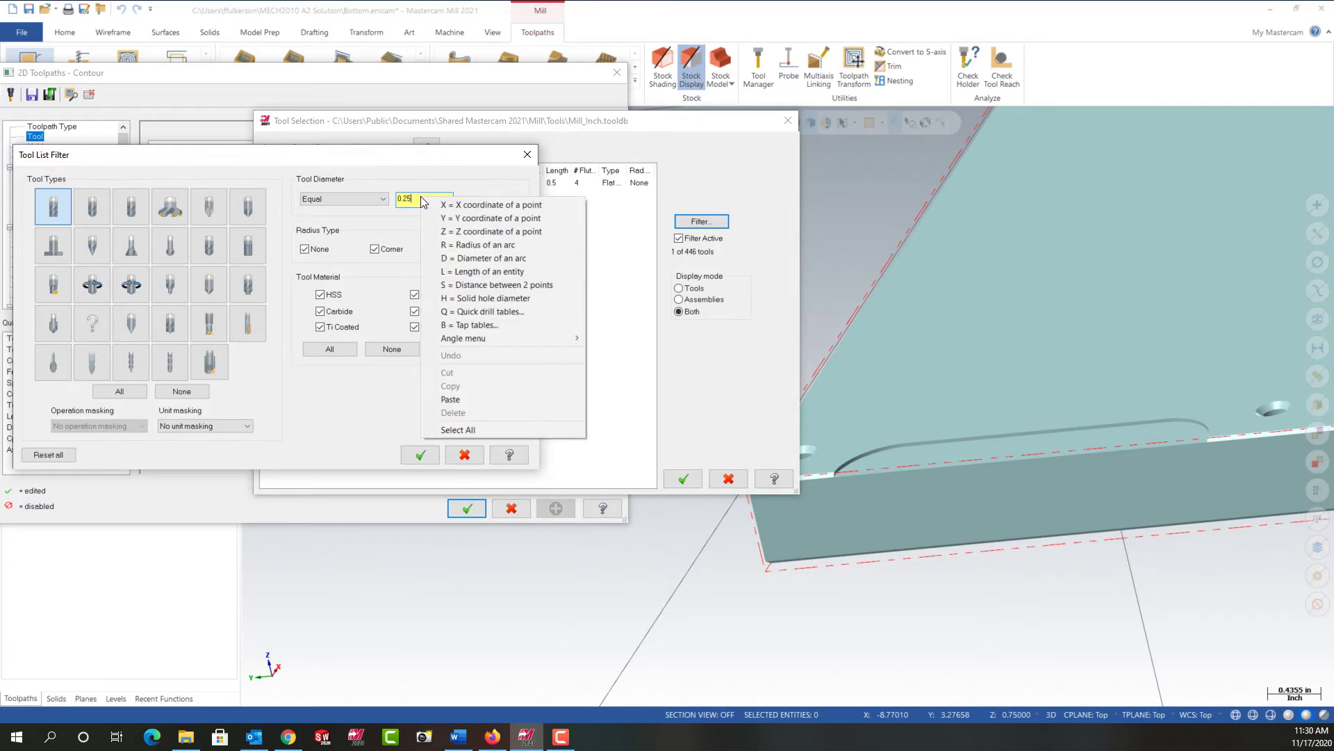
pyautogui.click(489, 258)
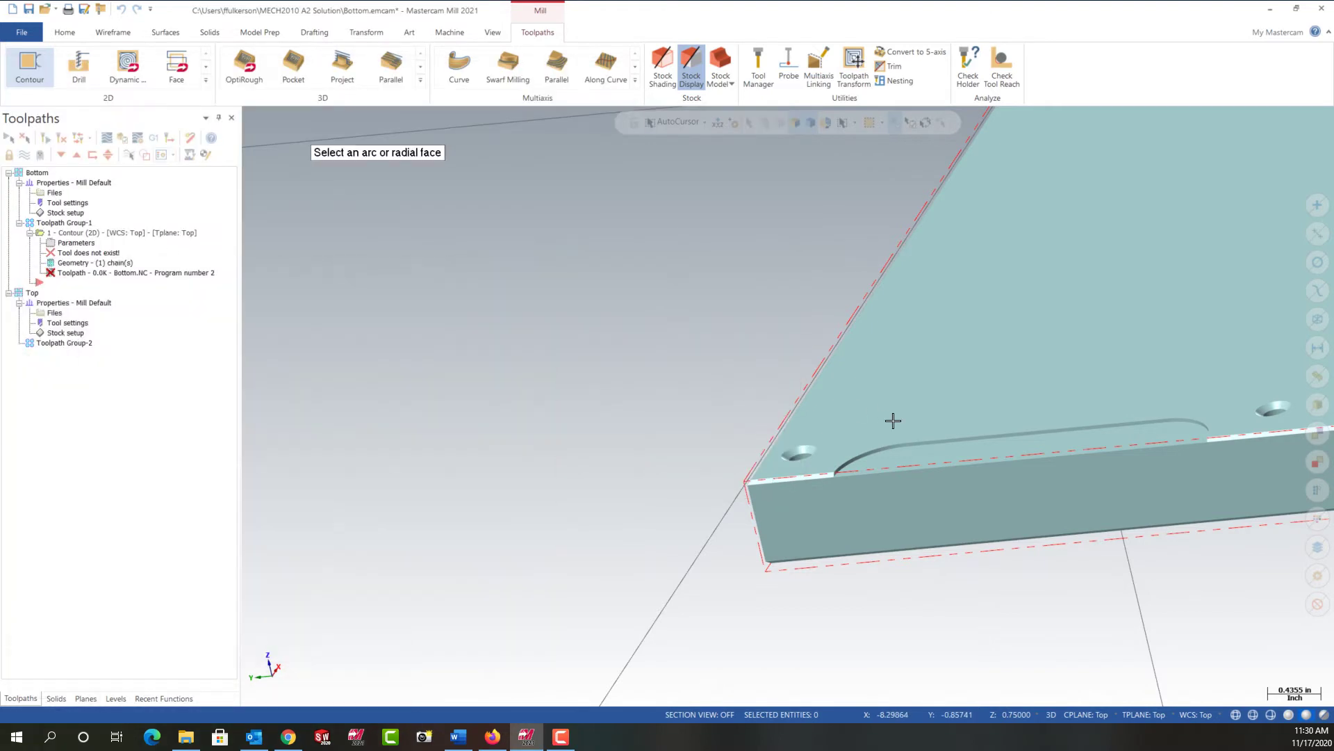
pyautogui.click(874, 453)
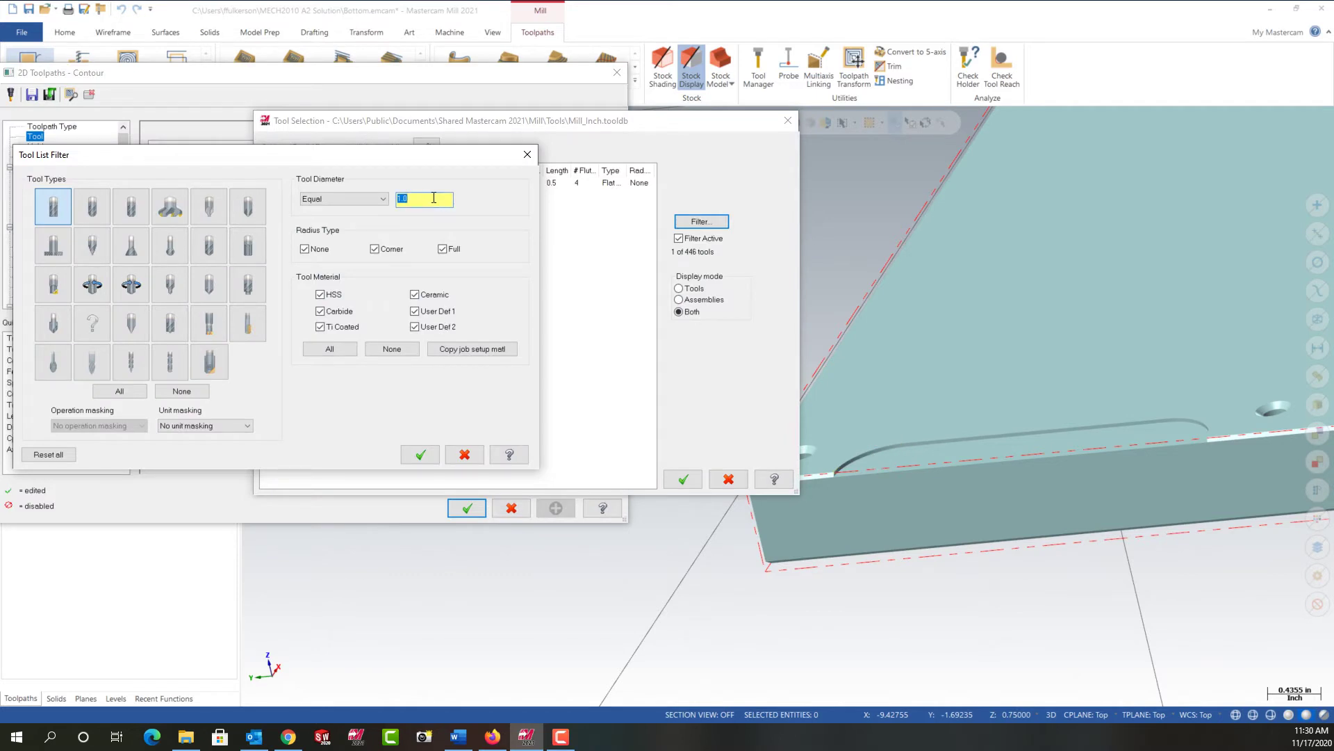
# Filter the library to a tool diameter equal to 0.5 and choose the 1/2 flat endmill.
pyautogui.write('0.5')
pyautogui.click(429, 453)
pyautogui.click(399, 184)
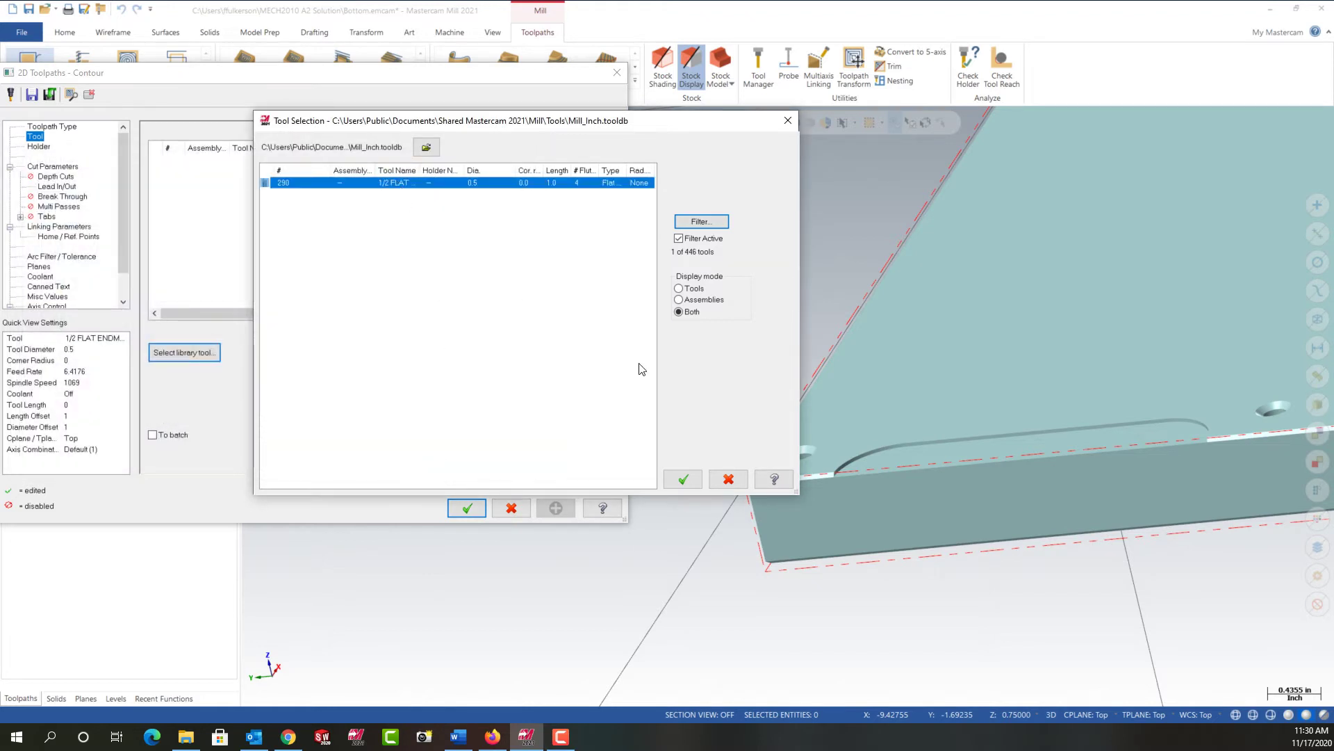
pyautogui.click(686, 479)
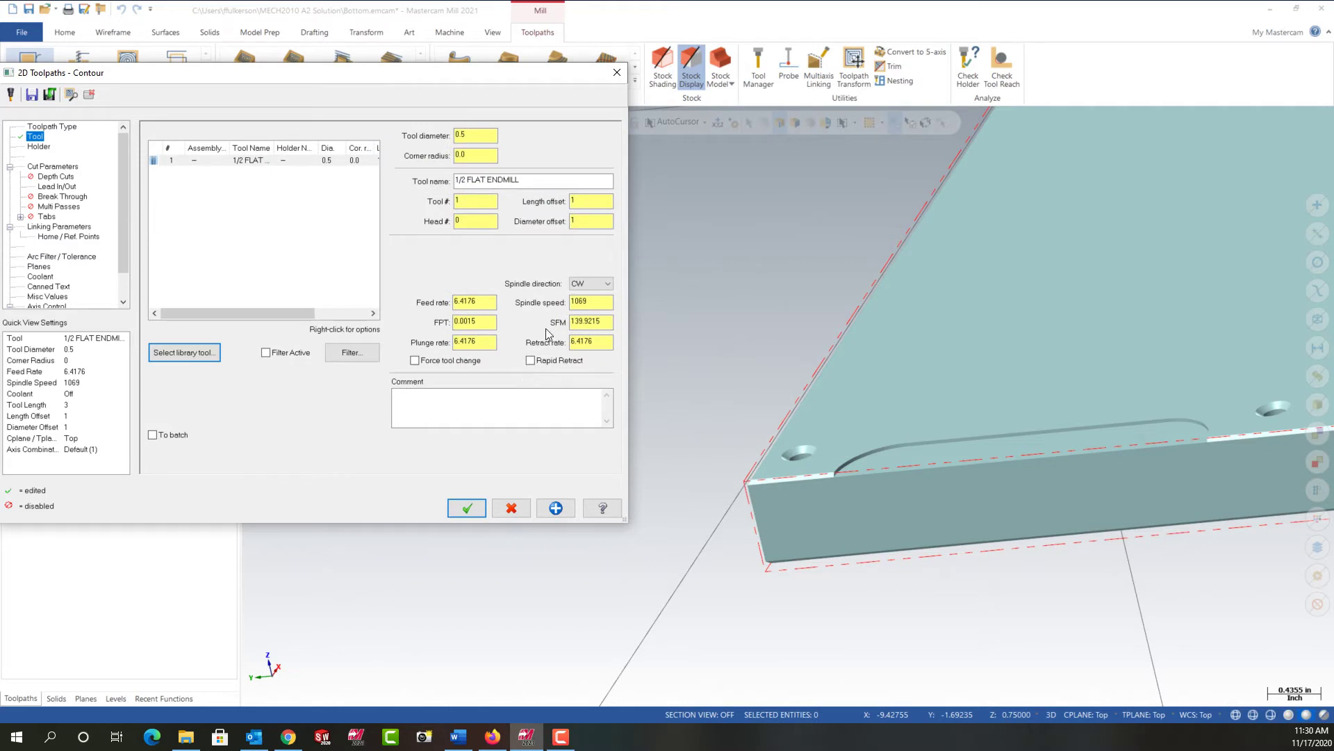
# Set the endmill's SFM to 400 and enable rapid retract.
pyautogui.click(602, 321)
pyautogui.moveTo(602, 321); pyautogui.dragTo(544, 327)
pyautogui.write('400')
pyautogui.press('Return')
pyautogui.click(531, 360)
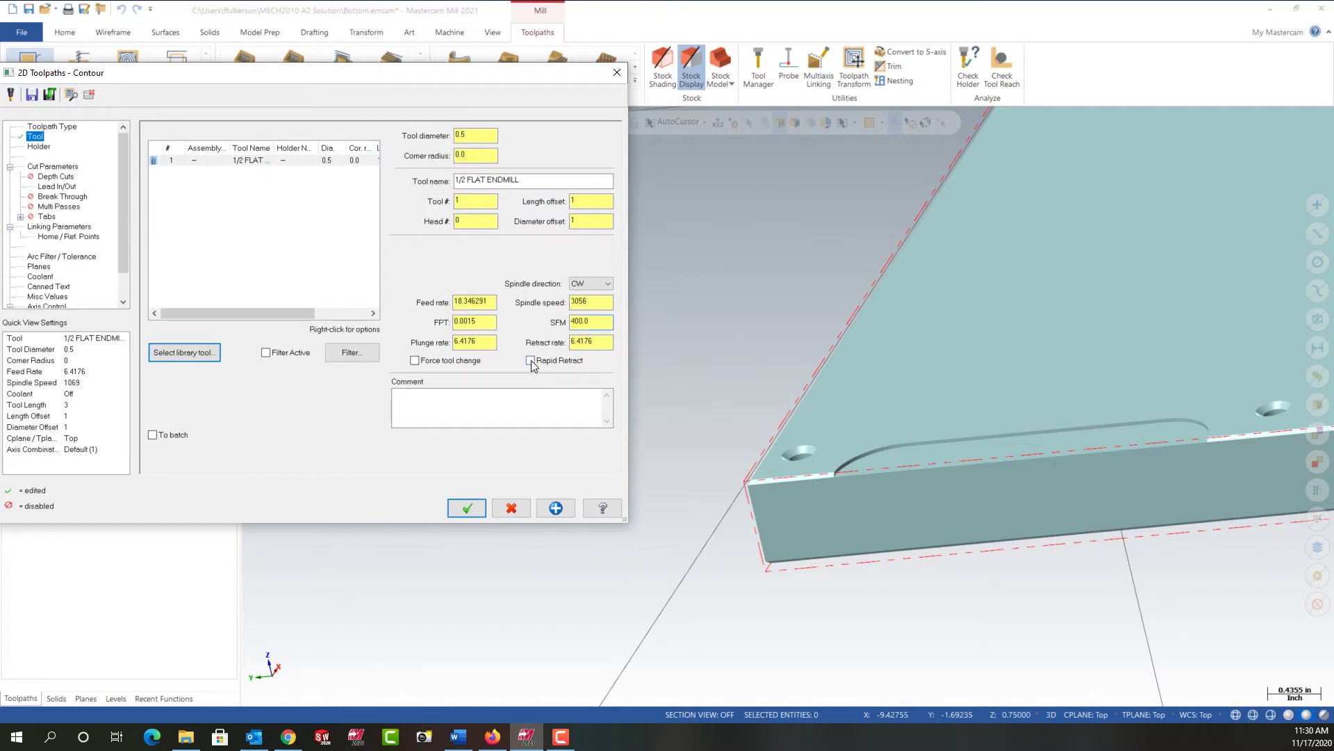
# Set the feed per tooth to 0.01 and enter the operation comment CUTTING SLOTS.
pyautogui.click(490, 321)
pyautogui.moveTo(489, 321); pyautogui.dragTo(441, 319)
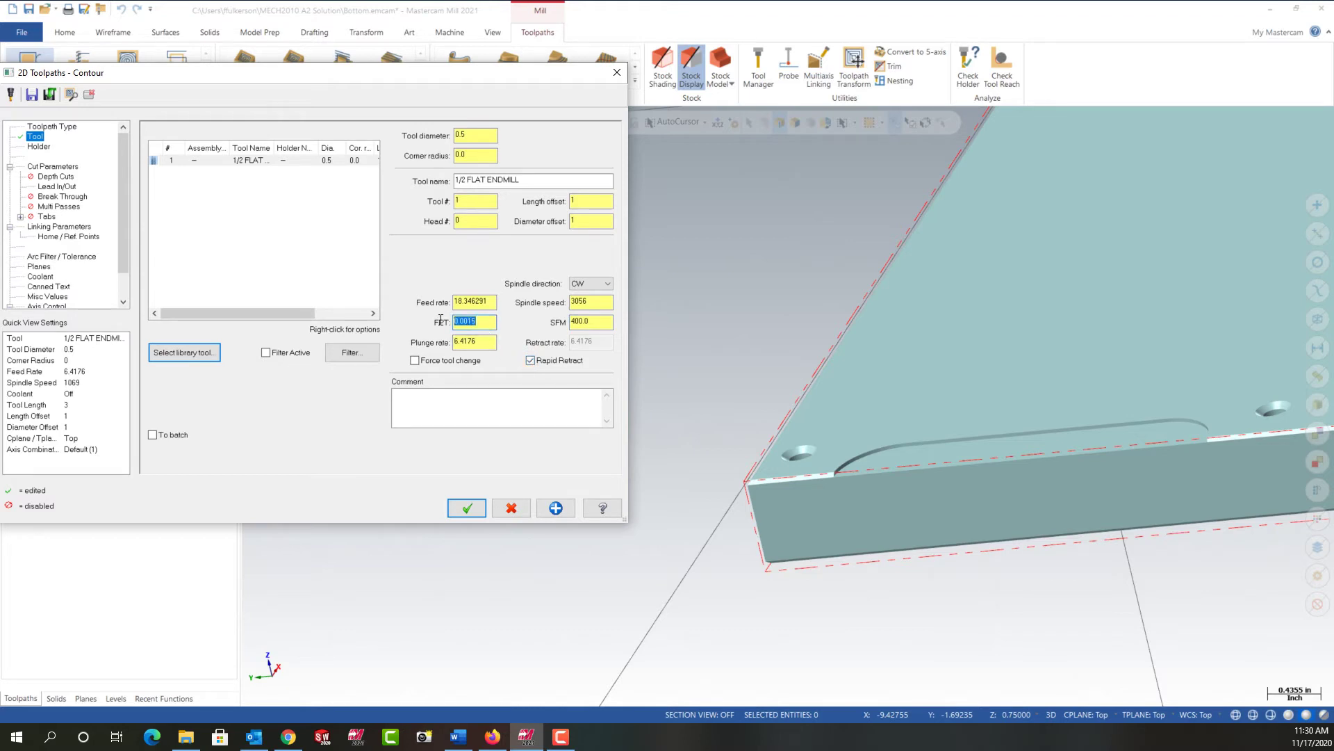
pyautogui.write('.01')
pyautogui.press('Return')
pyautogui.click(451, 393)
pyautogui.write('CUTTING SLOTS')
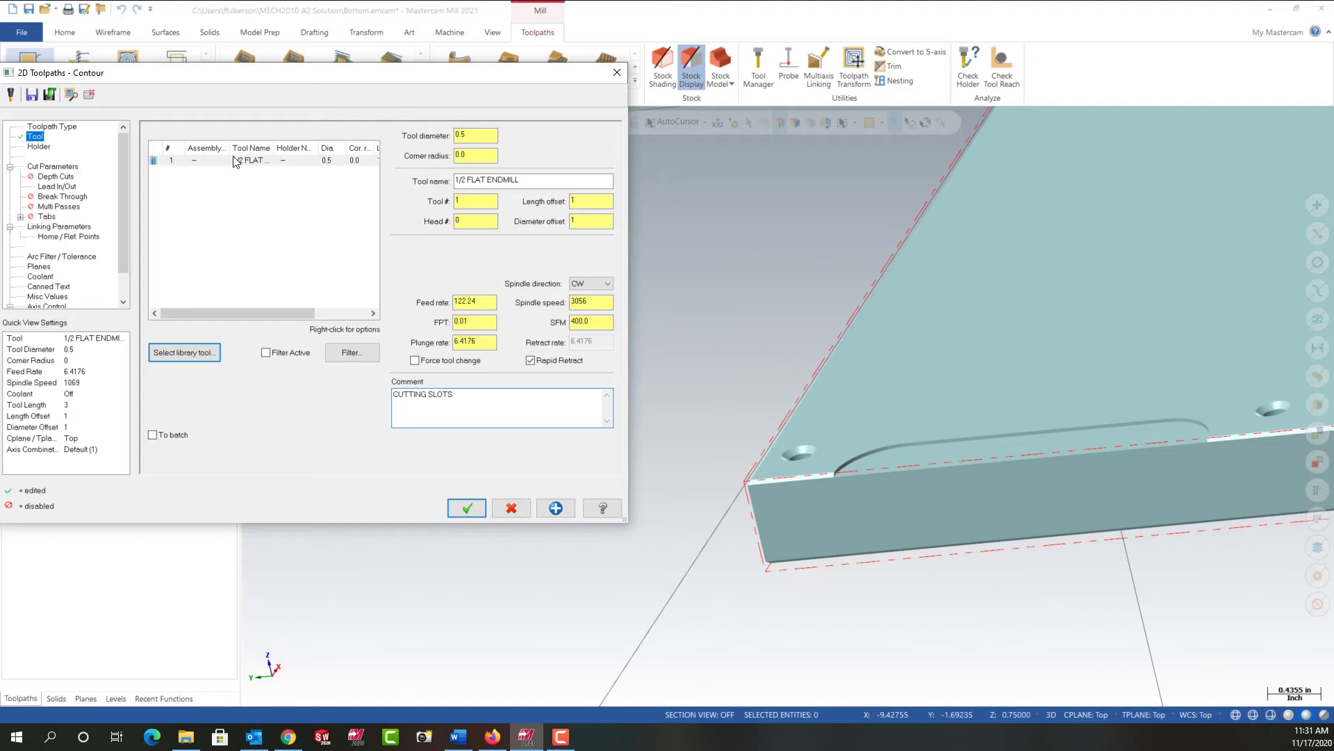
# Set the tool's plunge rate to 50.
pyautogui.click(63, 169)
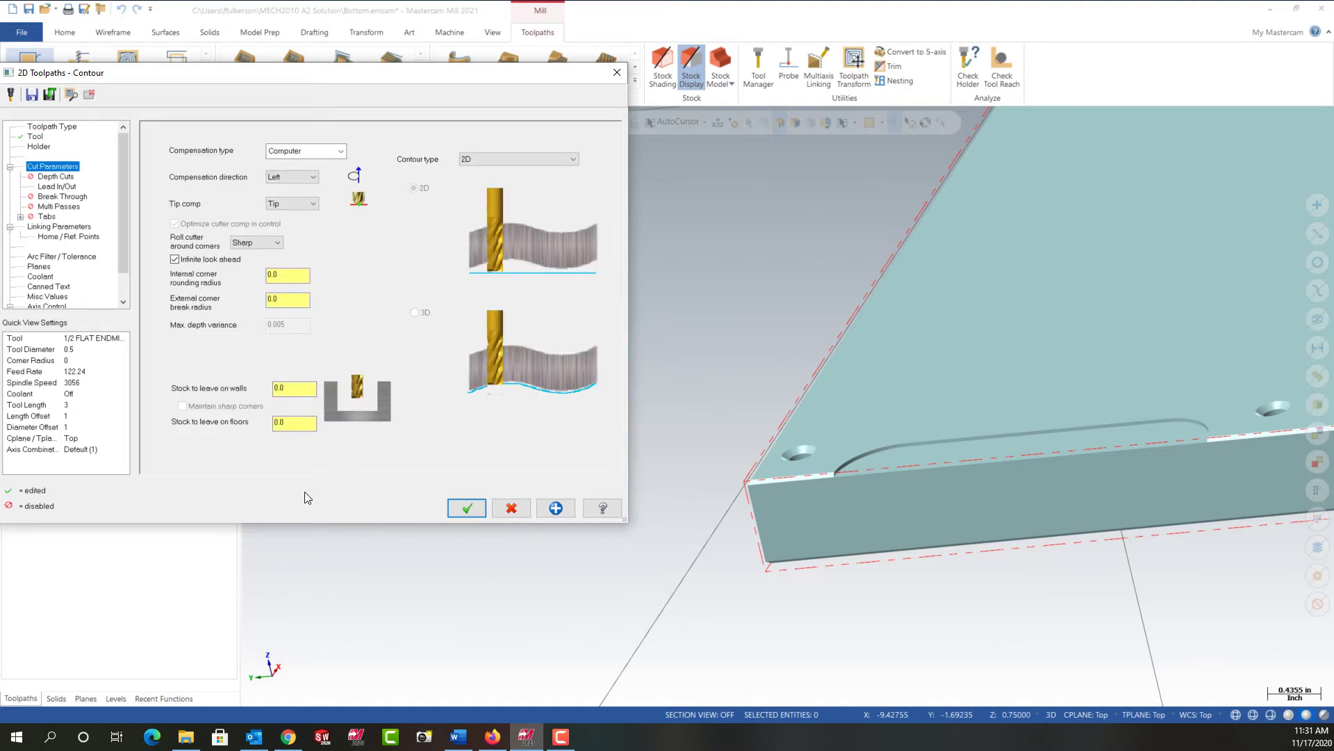
pyautogui.click(35, 137)
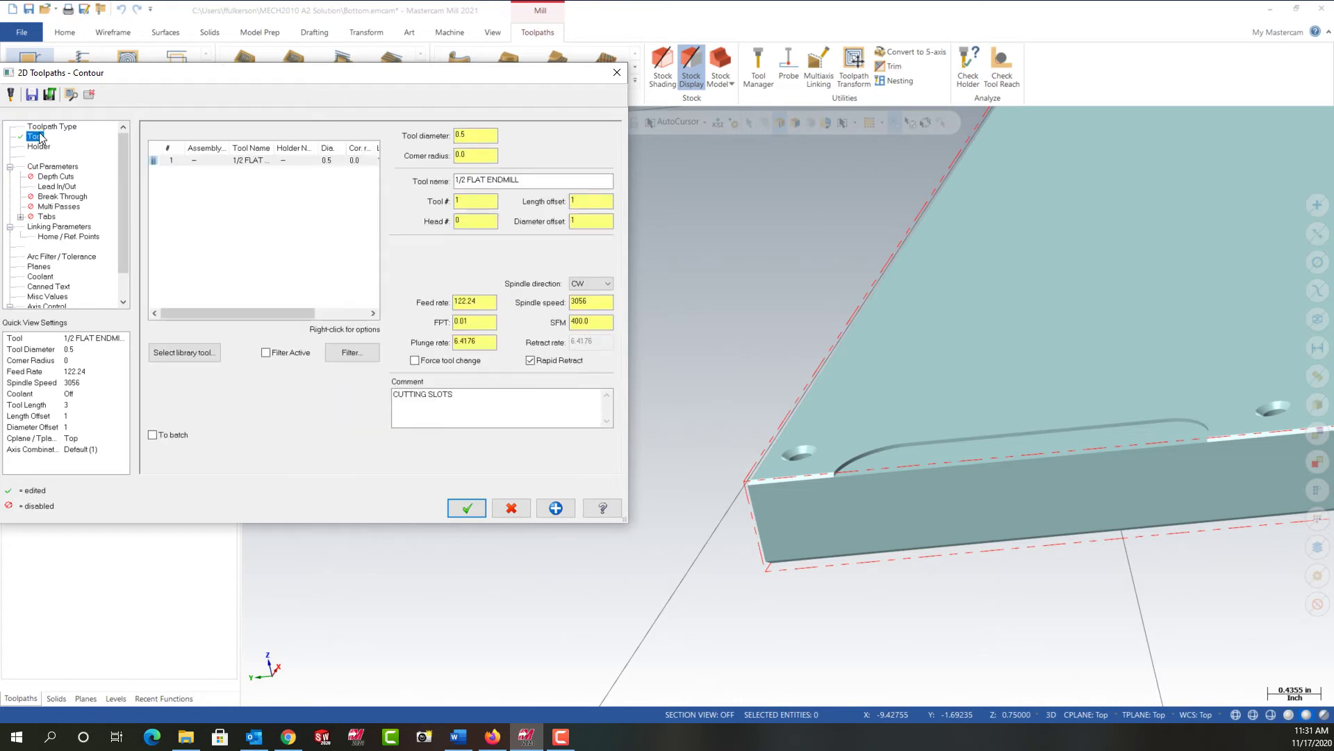
pyautogui.doubleClick(475, 342)
pyautogui.write('50')
pyautogui.press('Return')
# Check the cut parameters, and enable multi passes with 2 rough passes at a spacing of .5*.7 (0.35).
pyautogui.click(71, 169)
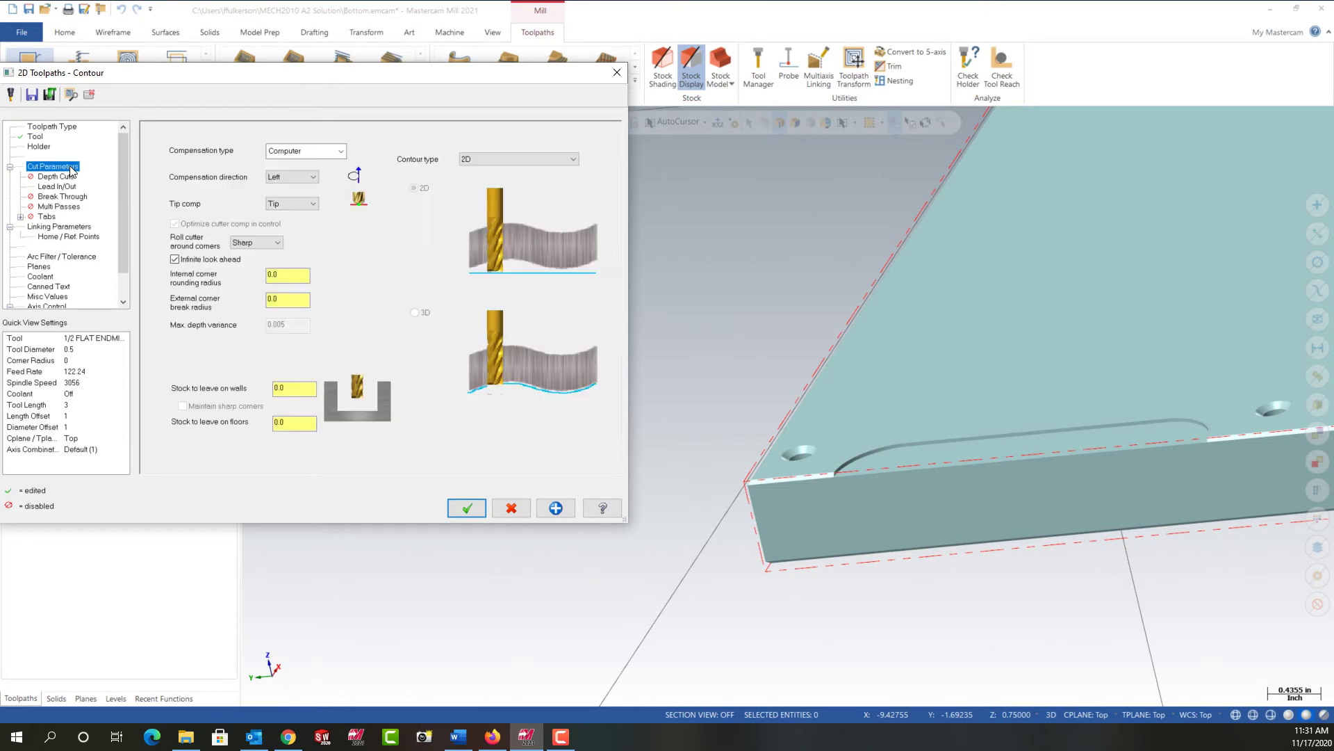
pyautogui.click(308, 426)
pyautogui.click(64, 207)
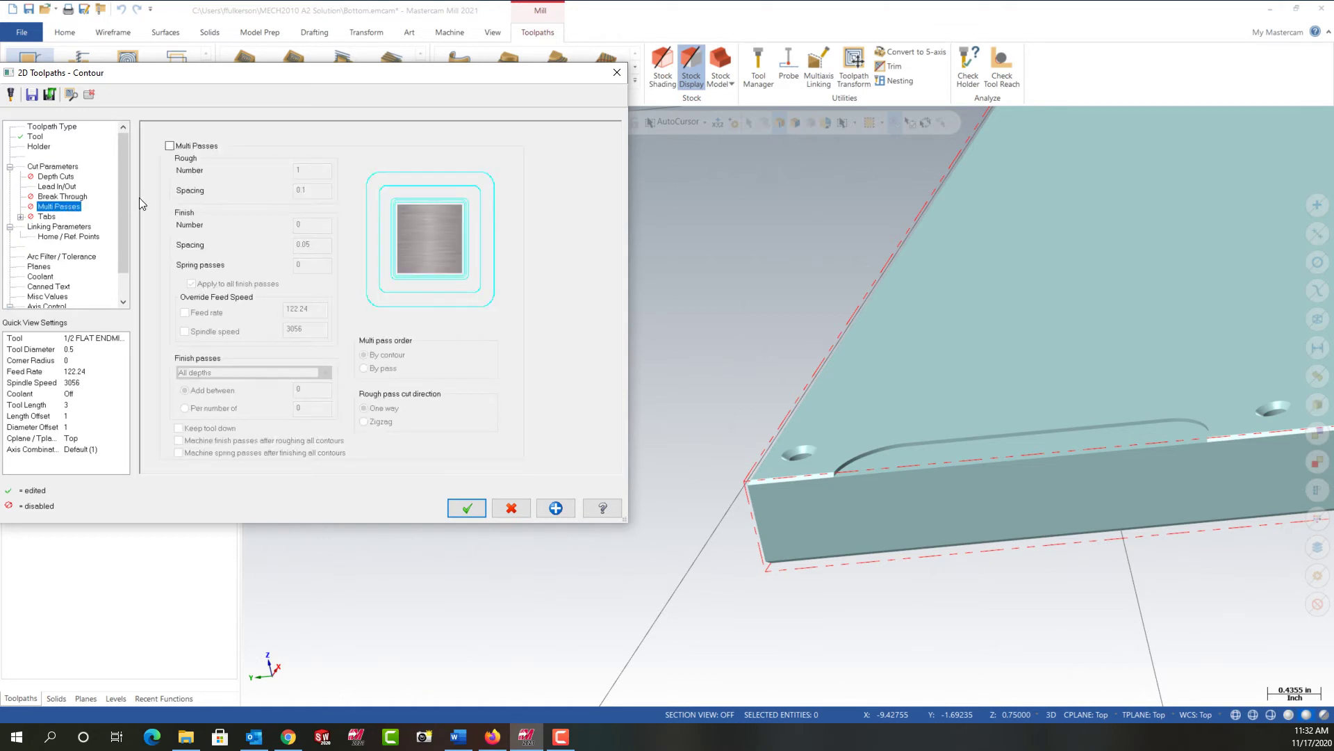
pyautogui.click(170, 146)
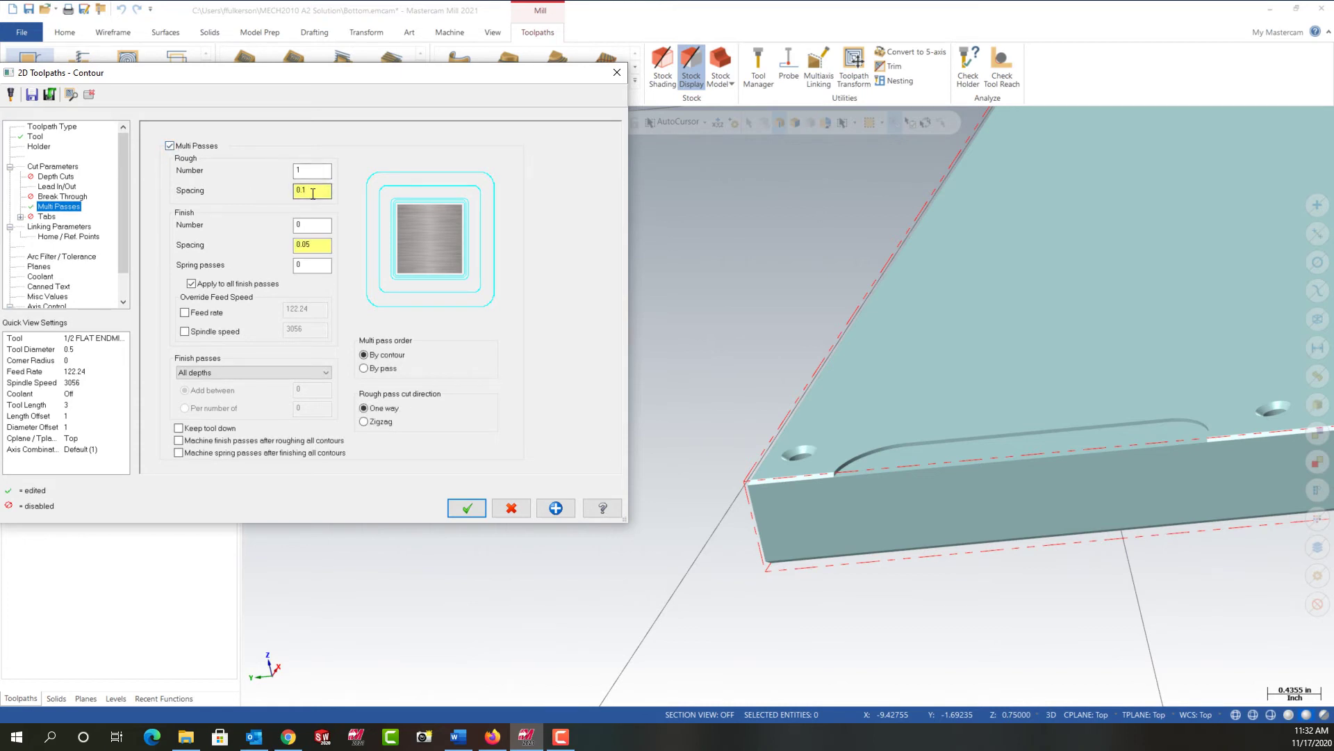
pyautogui.moveTo(313, 192); pyautogui.dragTo(269, 189)
pyautogui.write('.5*.7')
pyautogui.press('Return')
pyautogui.hotkey('shift', 'Tab')
# Add 1 finish pass with a spacing of 0.015 to the multi passes.
pyautogui.doubleClick(291, 225)
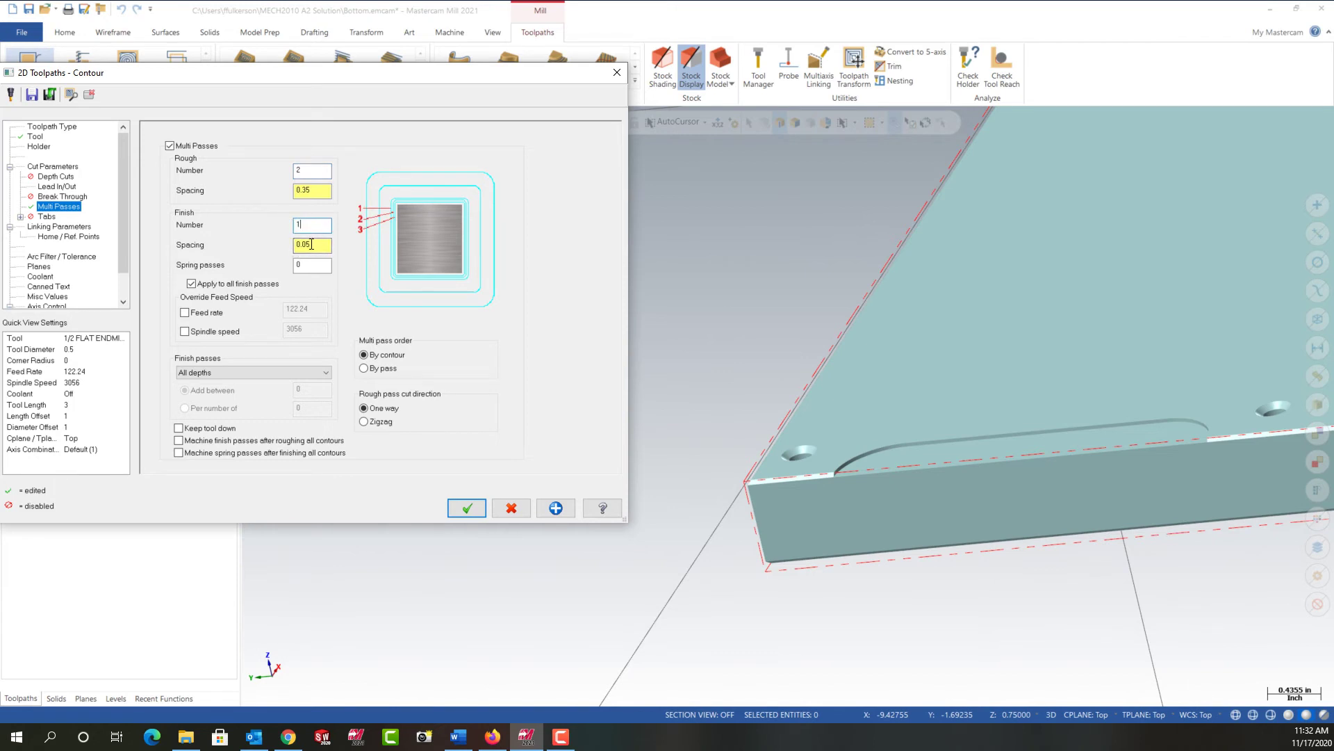
pyautogui.click(308, 245)
pyautogui.click(301, 267)
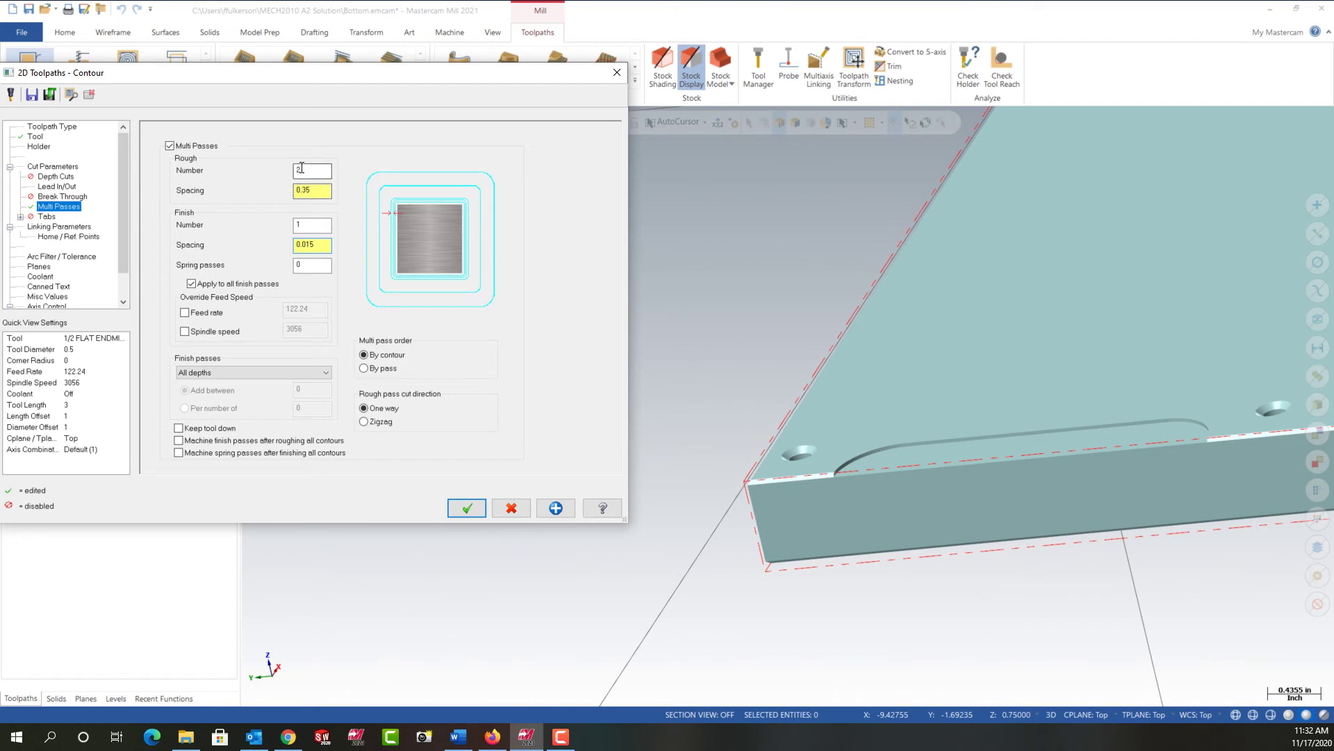
# Switch the feed plane and retract heights to absolute in the linking parameters.
pyautogui.click(80, 228)
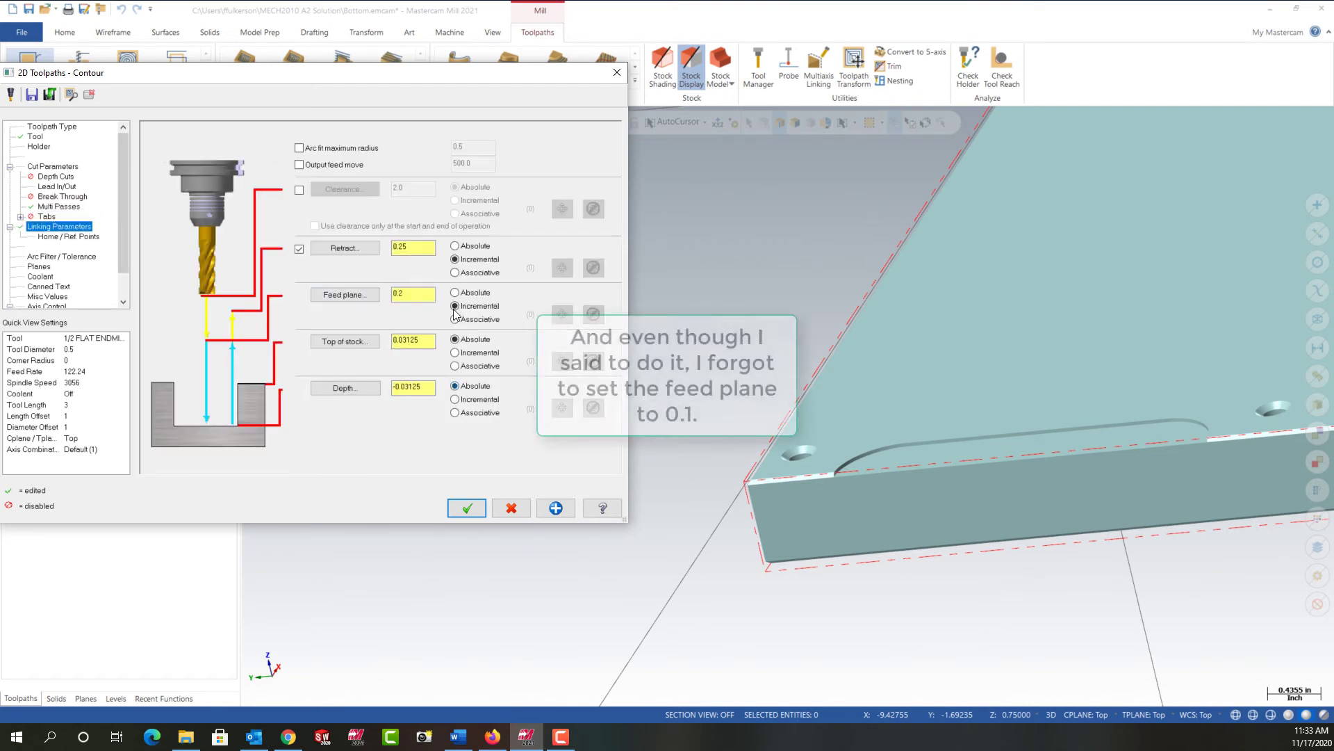
pyautogui.click(455, 293)
pyautogui.click(456, 246)
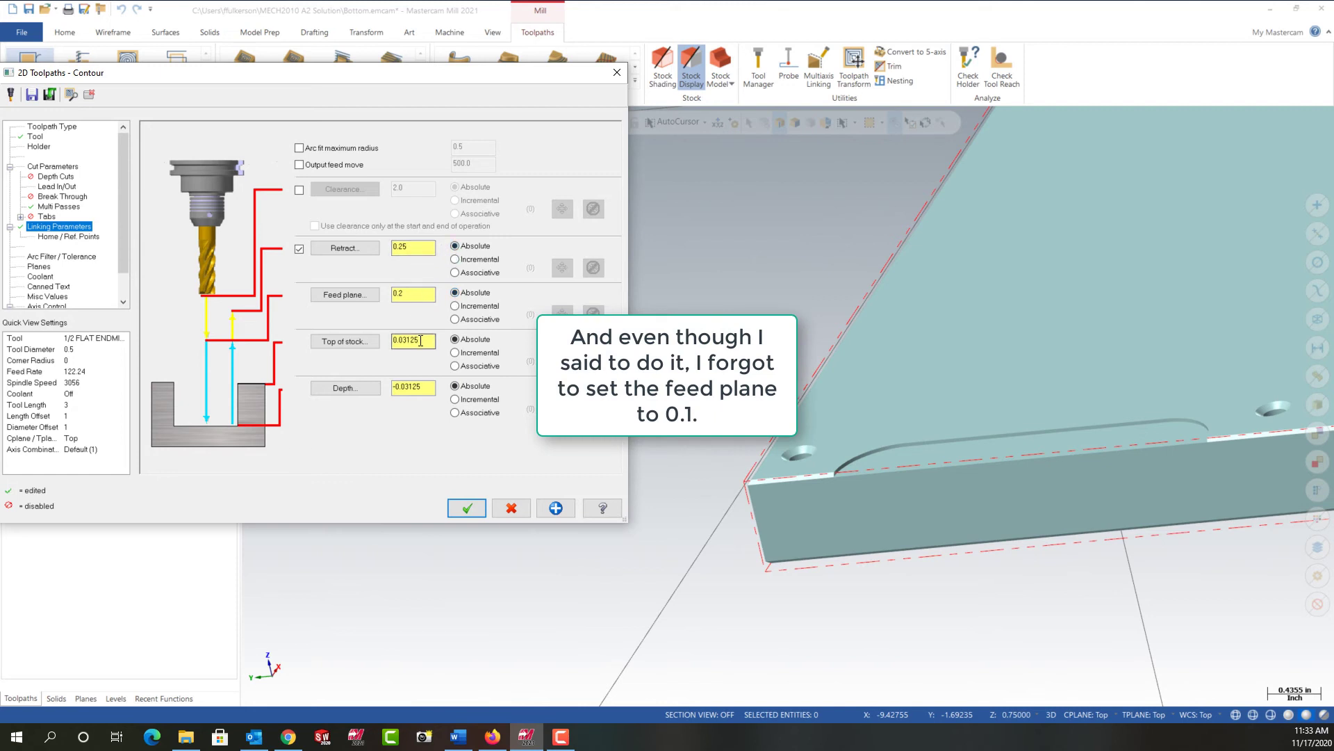
pyautogui.click(428, 387)
# Turn flood coolant on and accept the contour parameters to generate the slot toolpath.
pyautogui.click(46, 277)
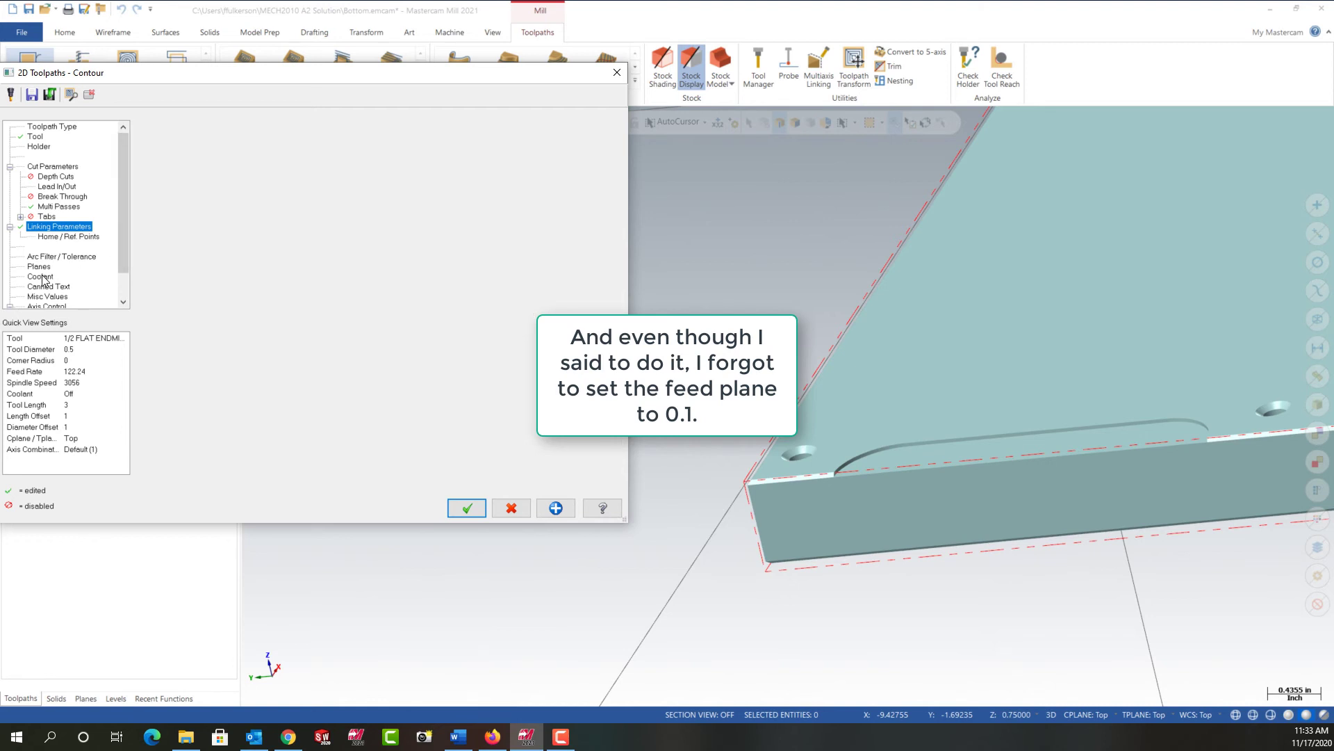
pyautogui.click(417, 204)
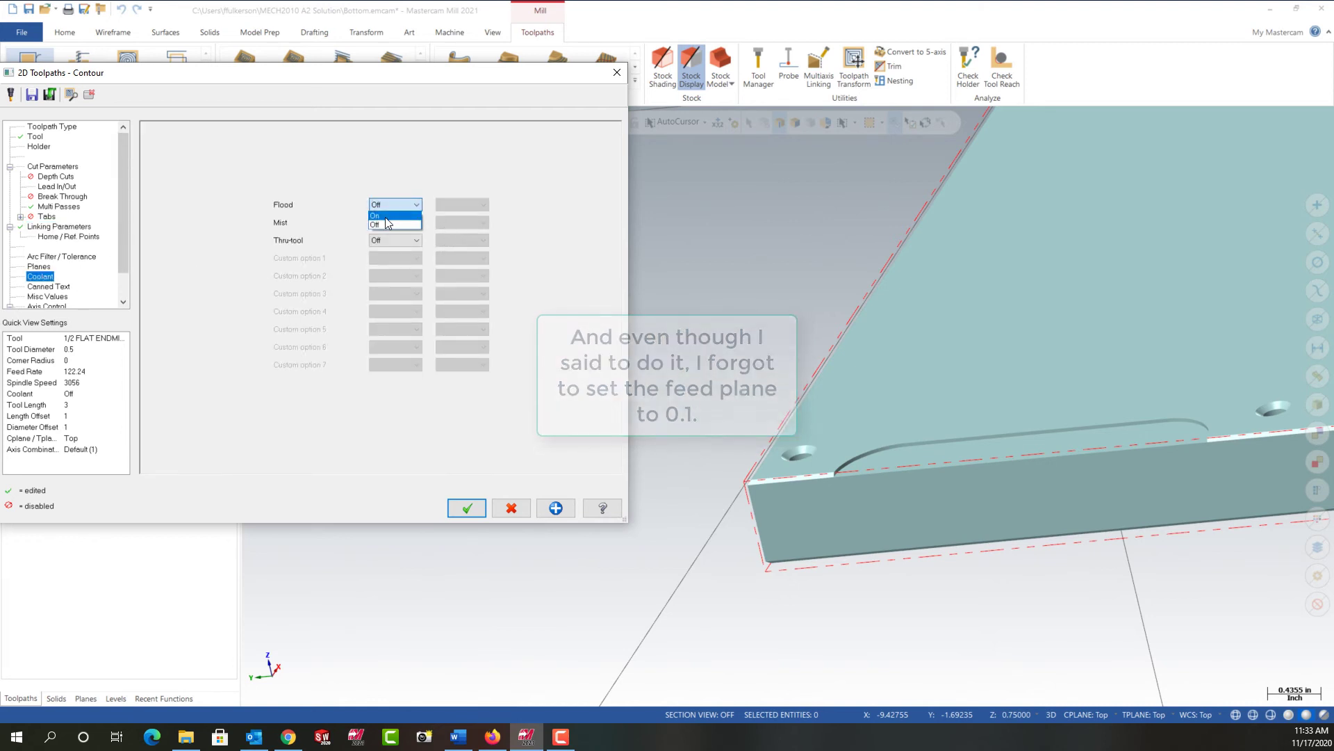
pyautogui.click(393, 224)
pyautogui.click(466, 509)
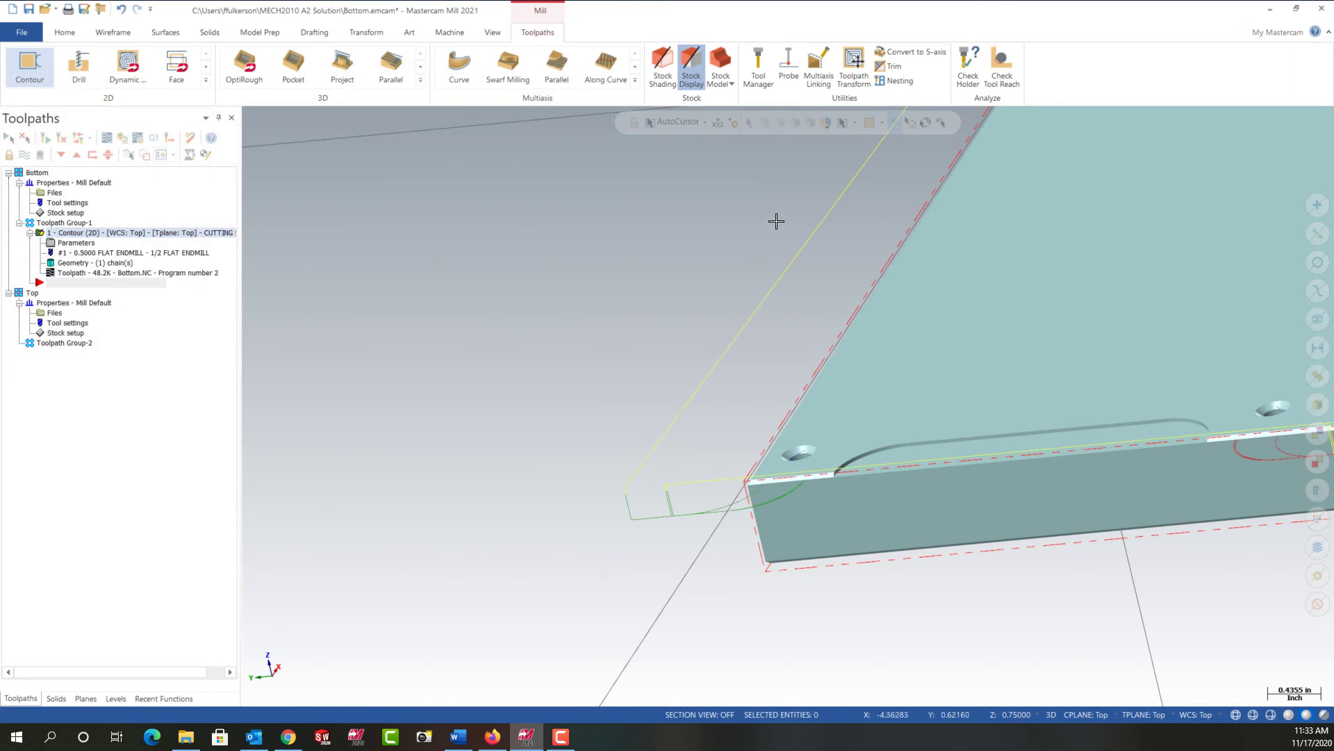
# Show the plate in isometric view with shading off to examine the contour toolpath around both end slots.
pyautogui.rightClick(645, 224)
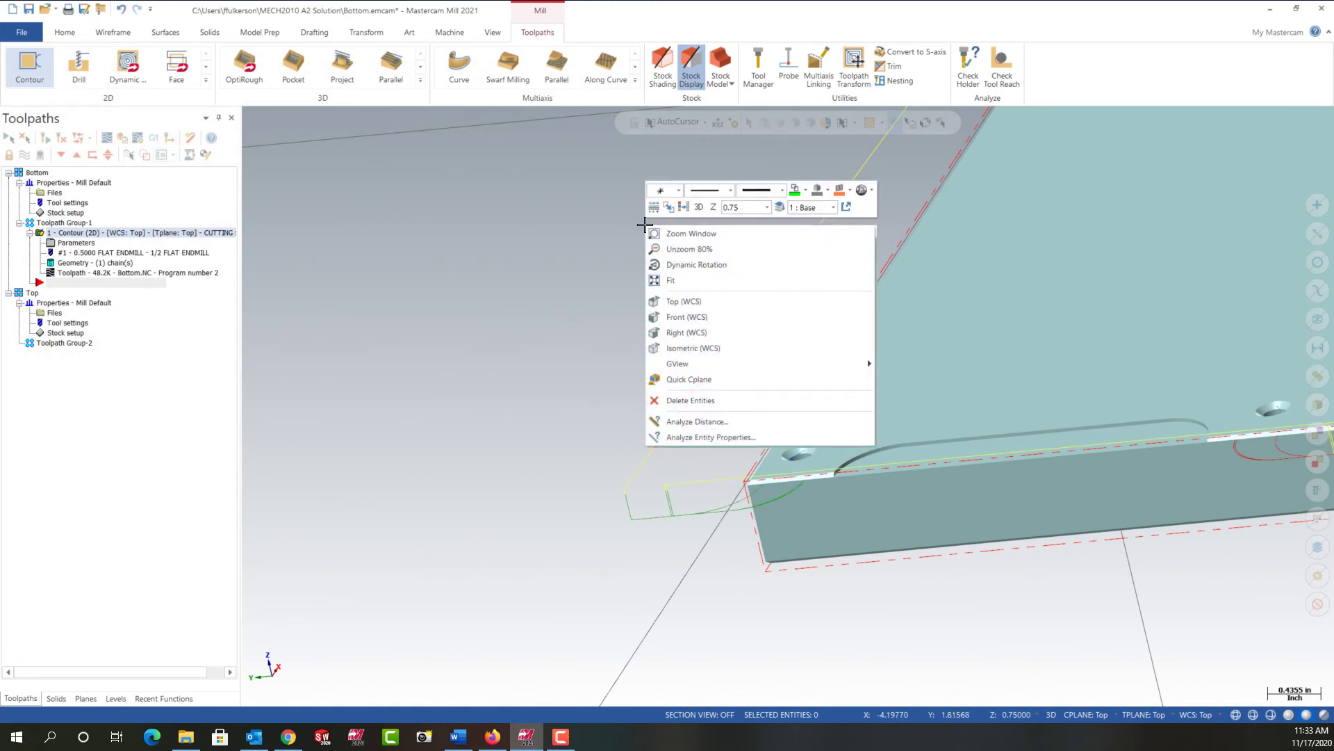
pyautogui.click(686, 350)
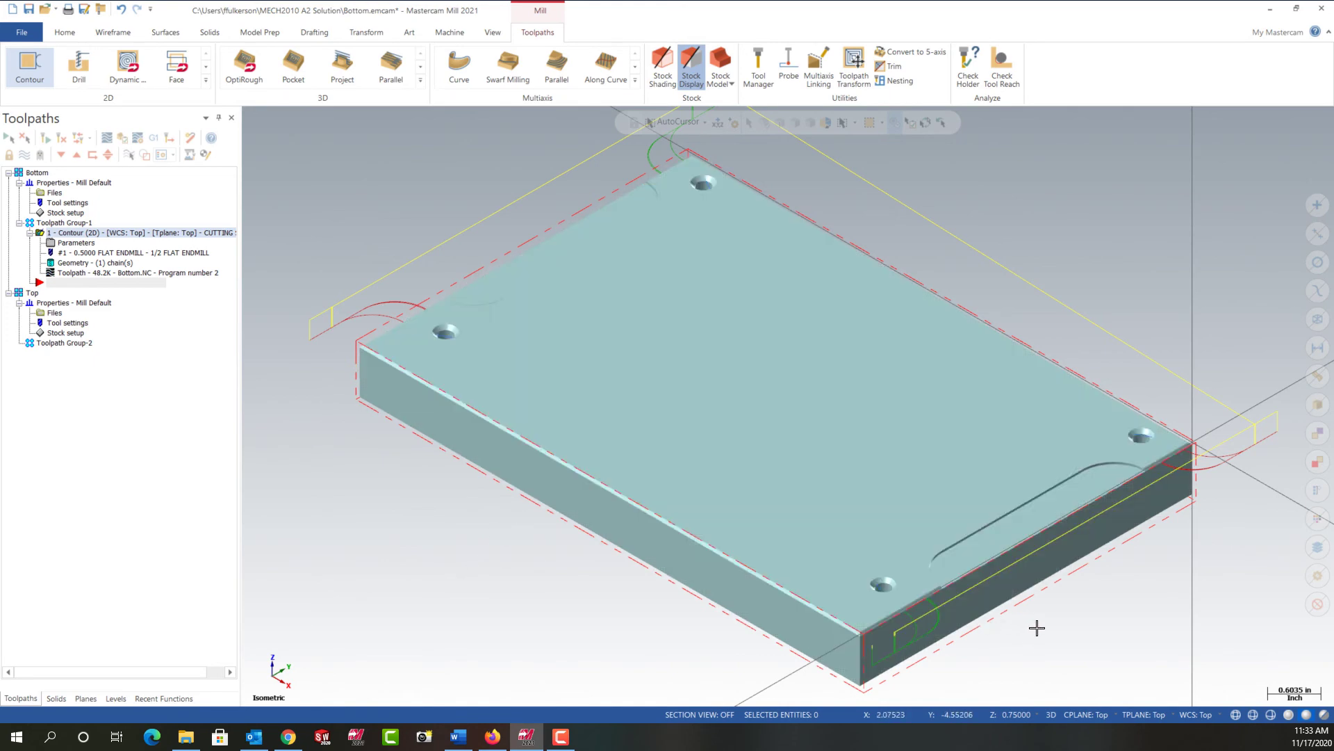
pyautogui.hotkey('alt', 's')
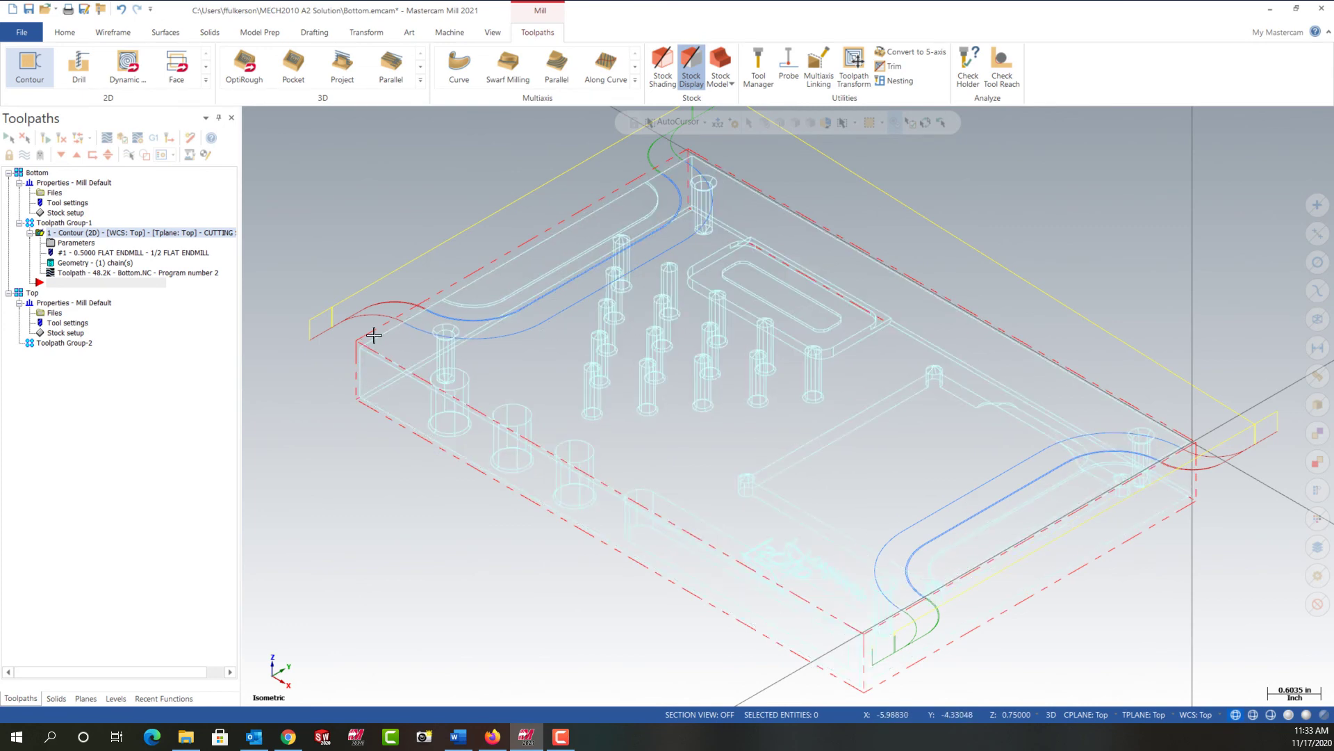
# Set the contour's compensation direction to Right in its cut parameters and regenerate the slot toolpath.
pyautogui.click(73, 245)
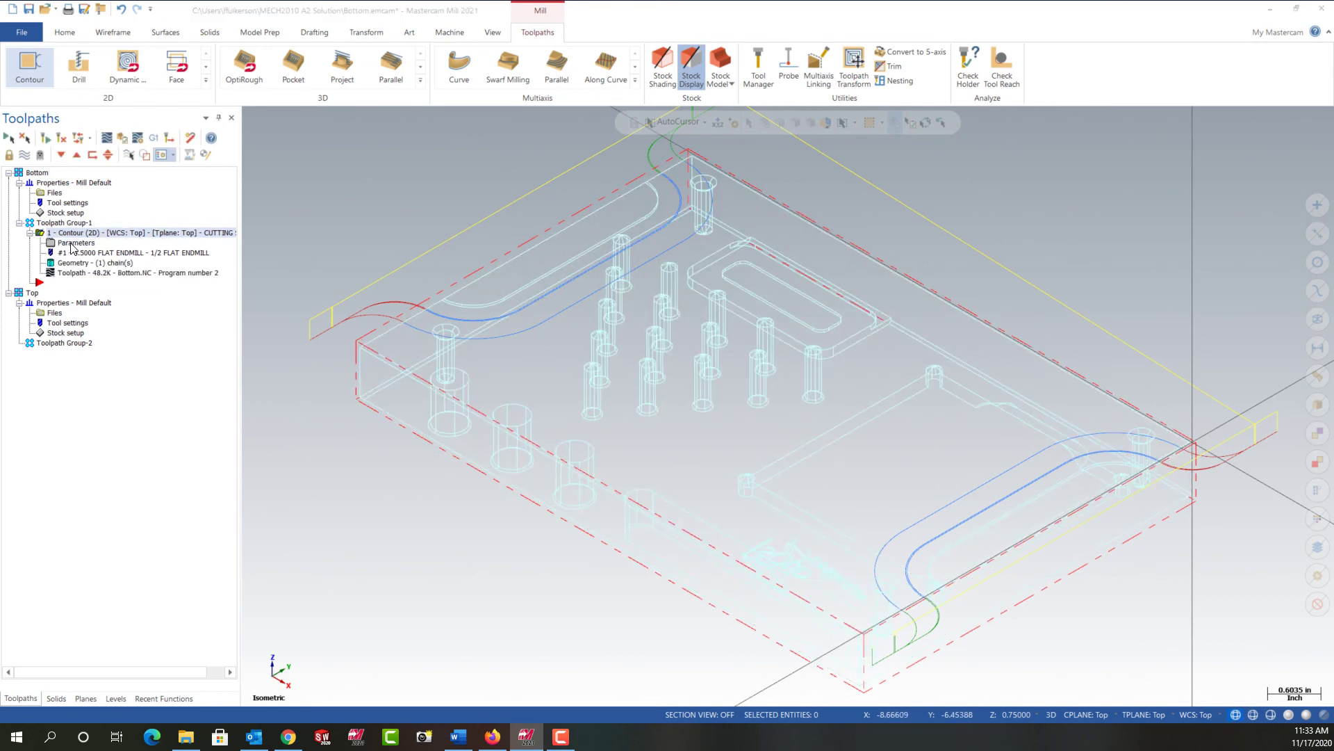
pyautogui.click(52, 167)
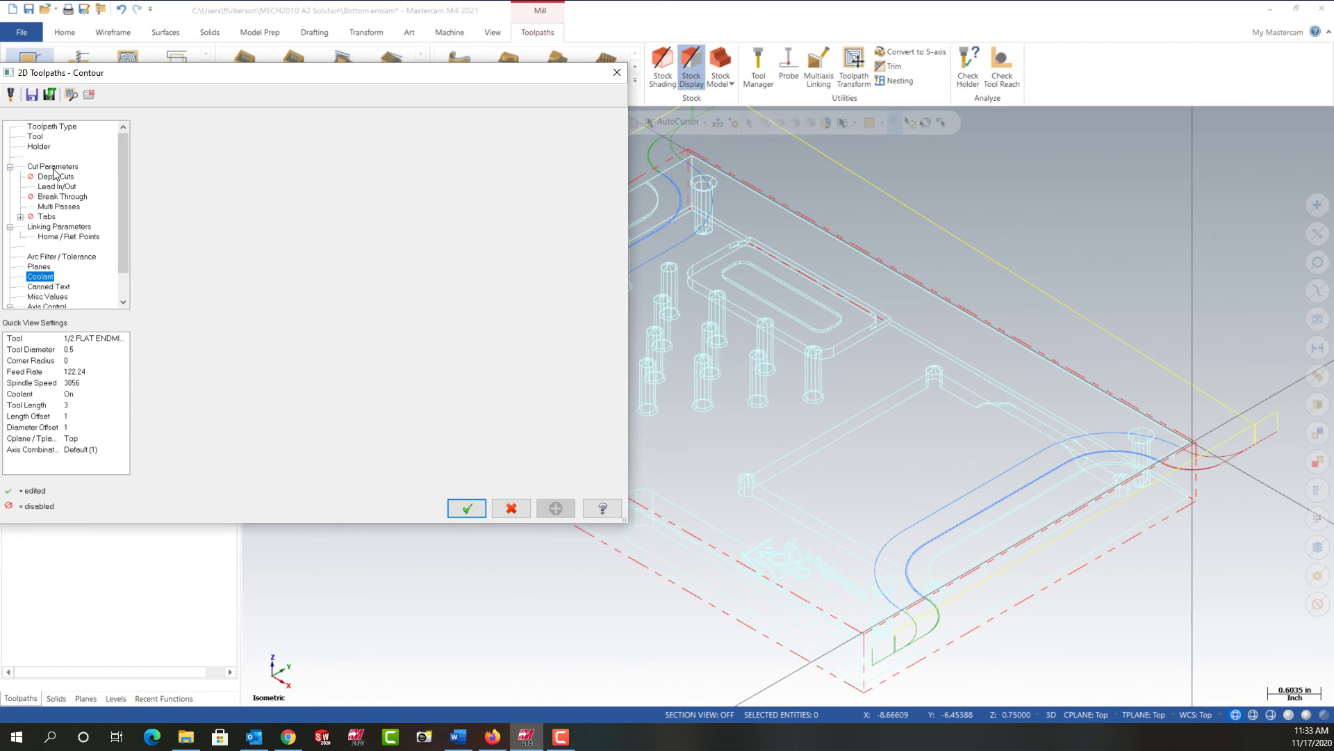
pyautogui.click(268, 175)
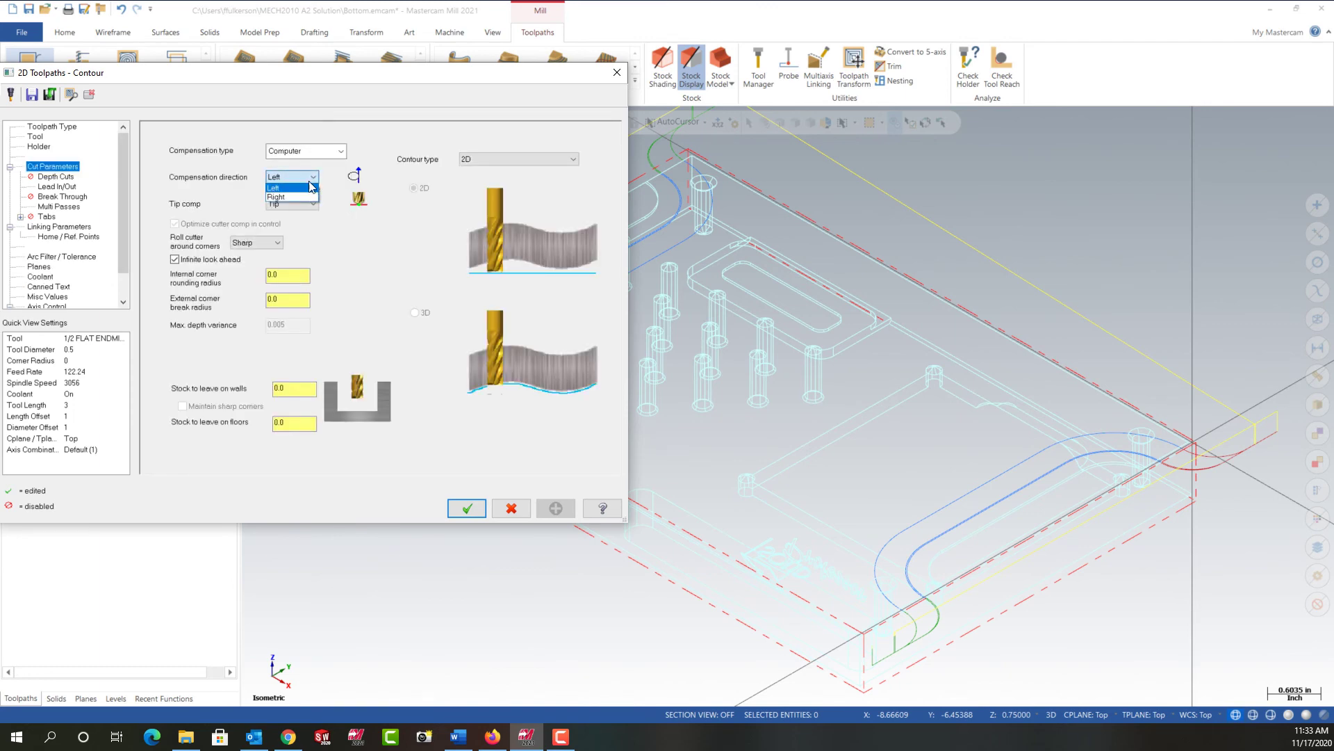
pyautogui.click(298, 197)
pyautogui.click(467, 510)
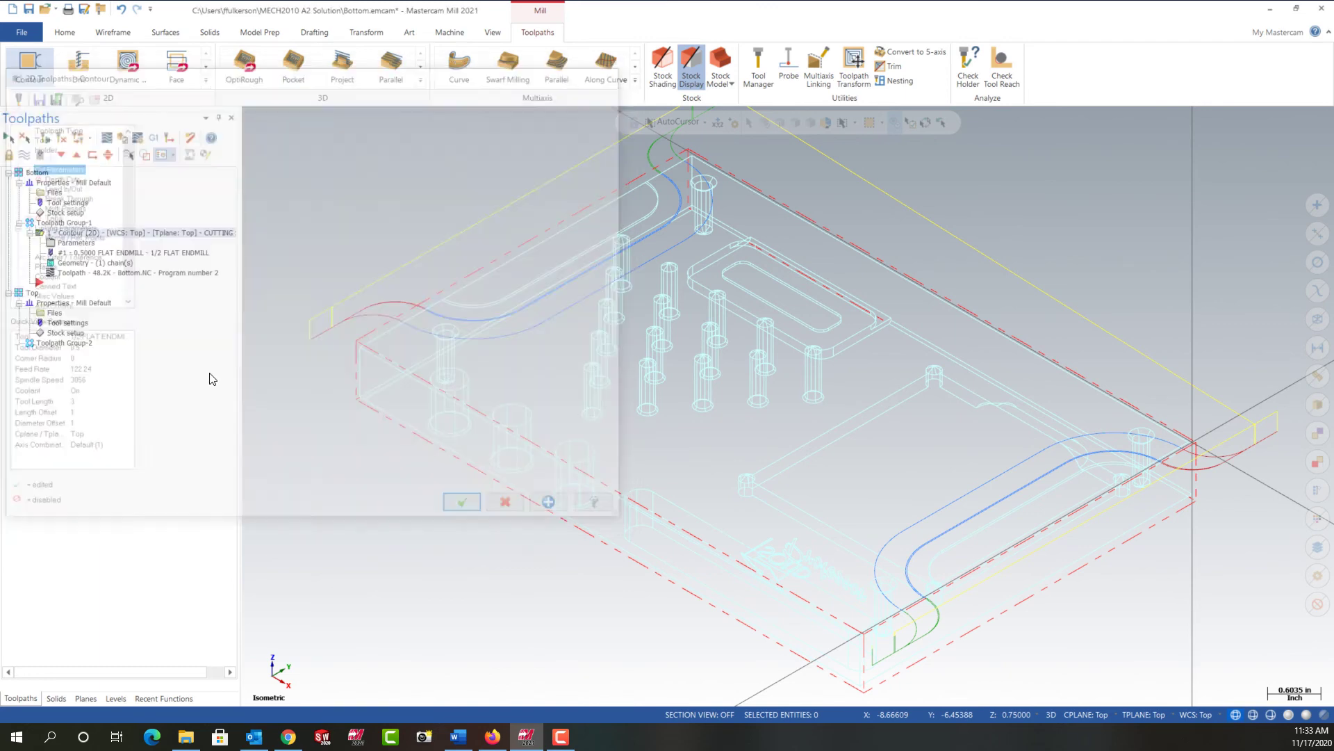
pyautogui.click(61, 141)
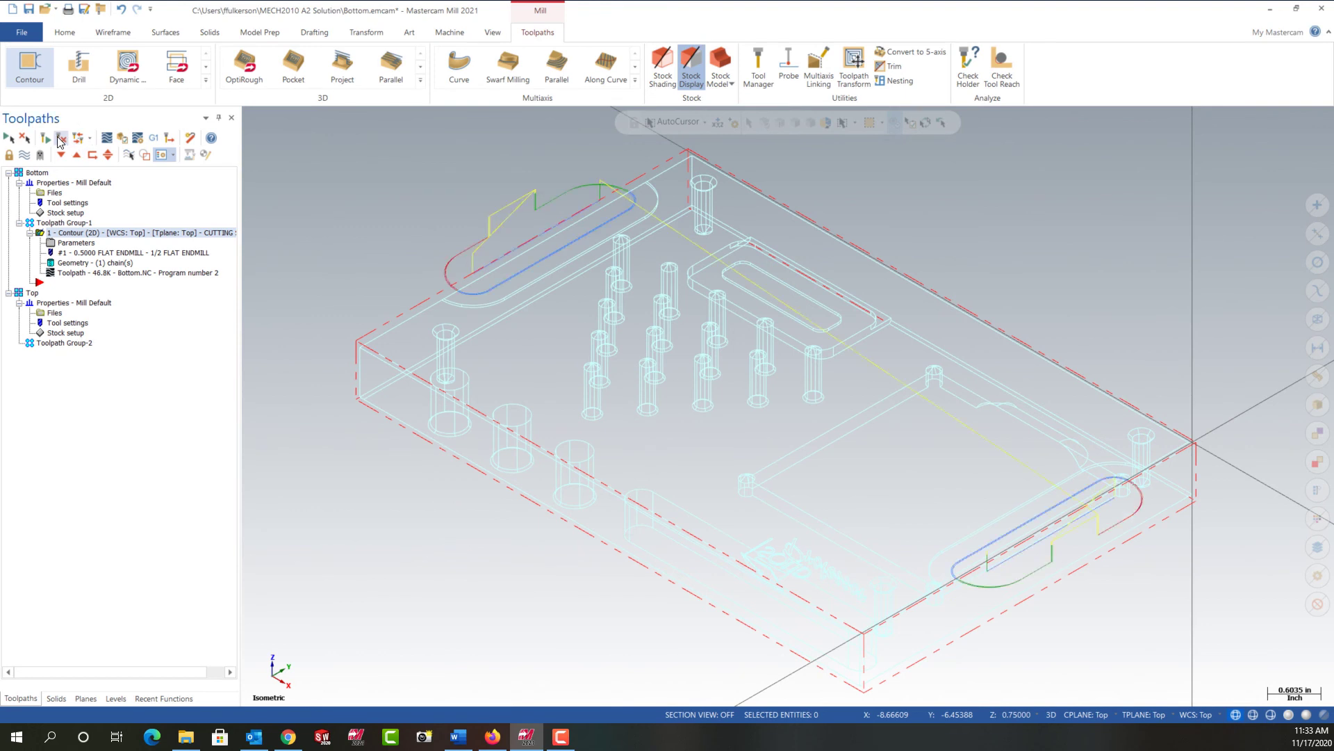
# Verify the slot toolpath in the simulator, including its collision report, and save the Mastercam file.
pyautogui.click(123, 139)
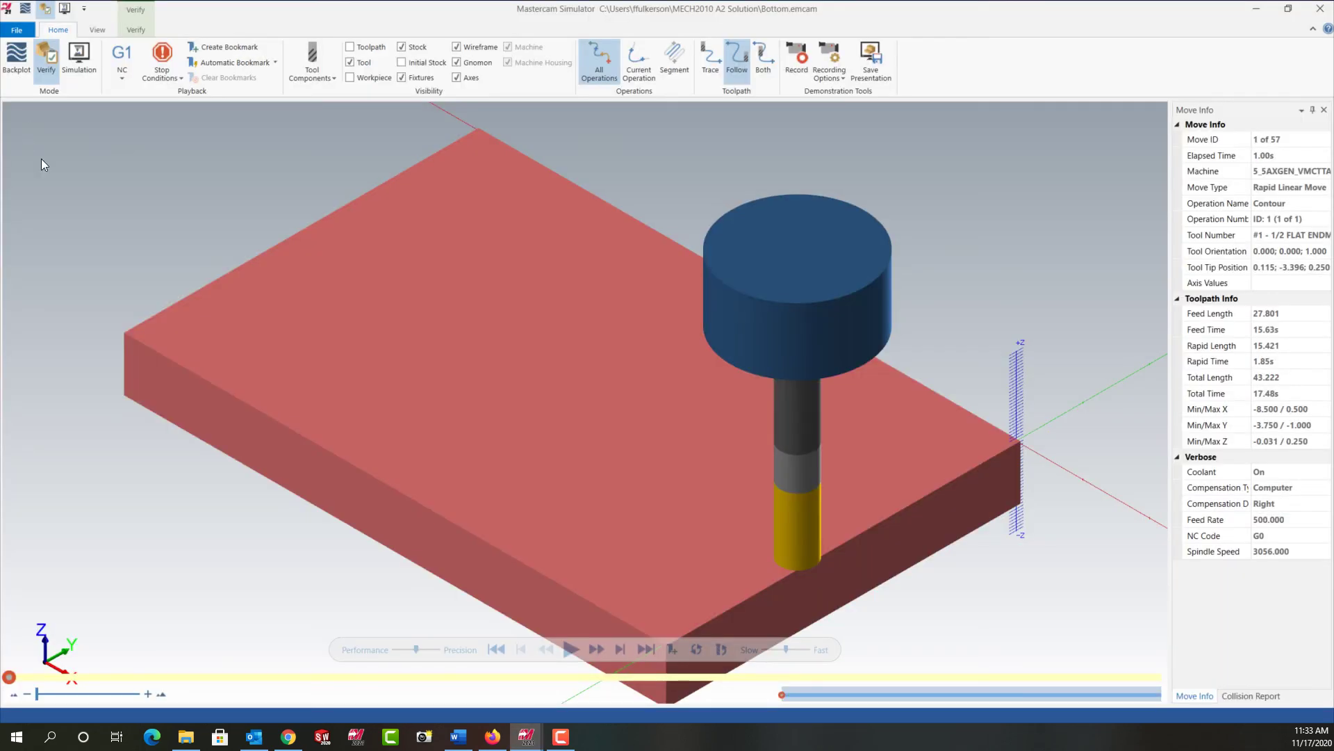
pyautogui.click(136, 30)
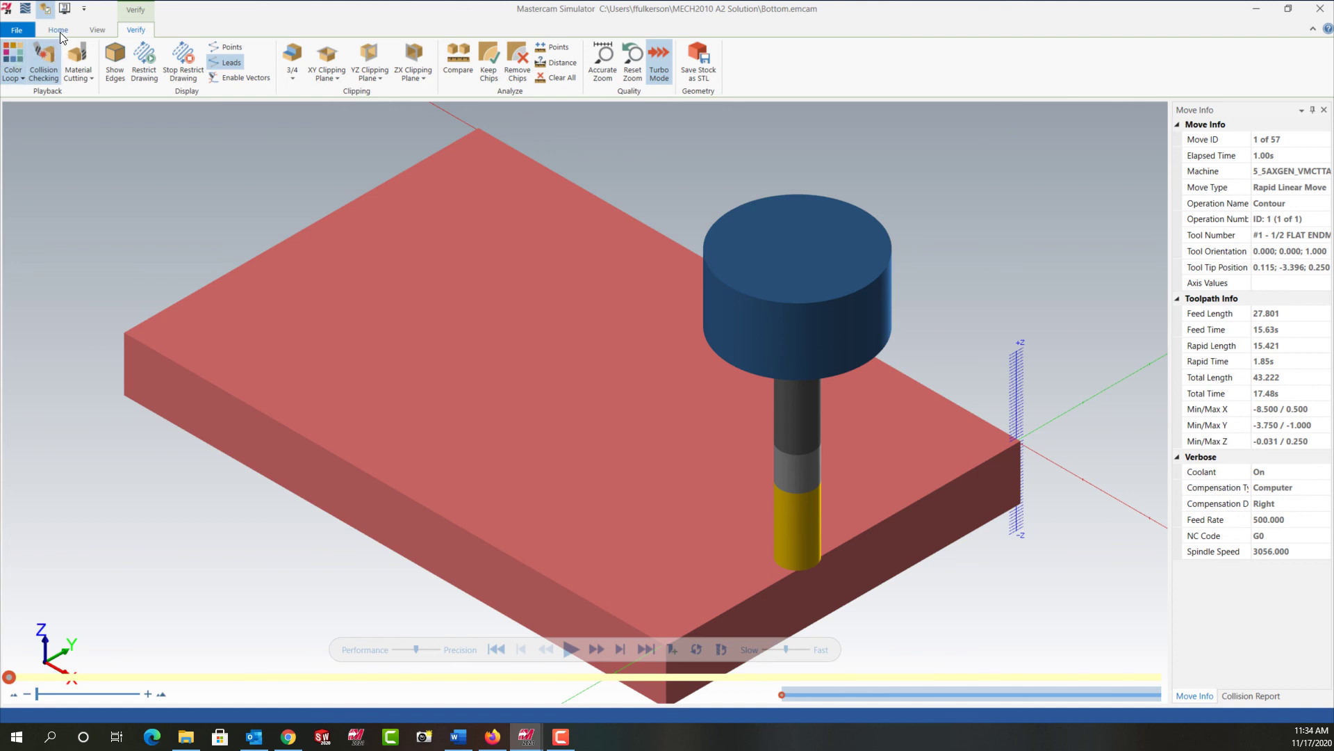
pyautogui.click(574, 649)
pyautogui.click(1243, 695)
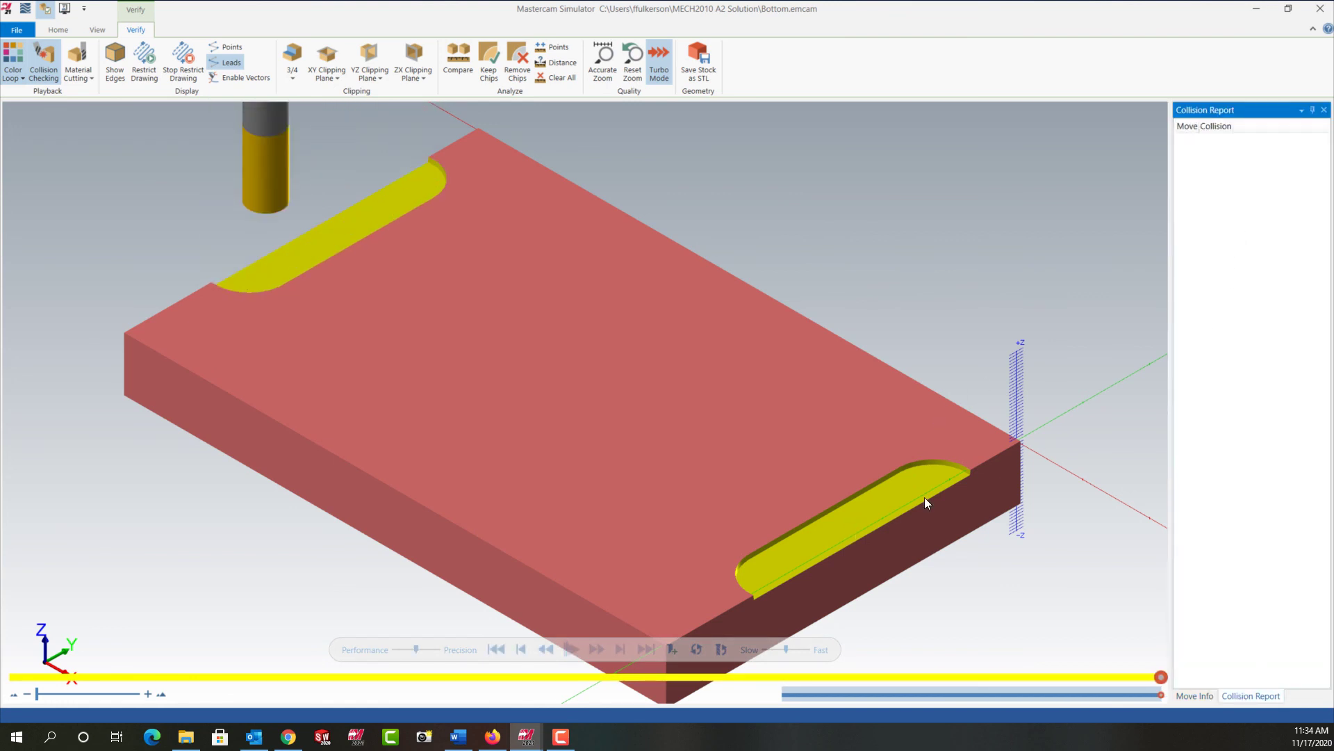
pyautogui.click(1319, 9)
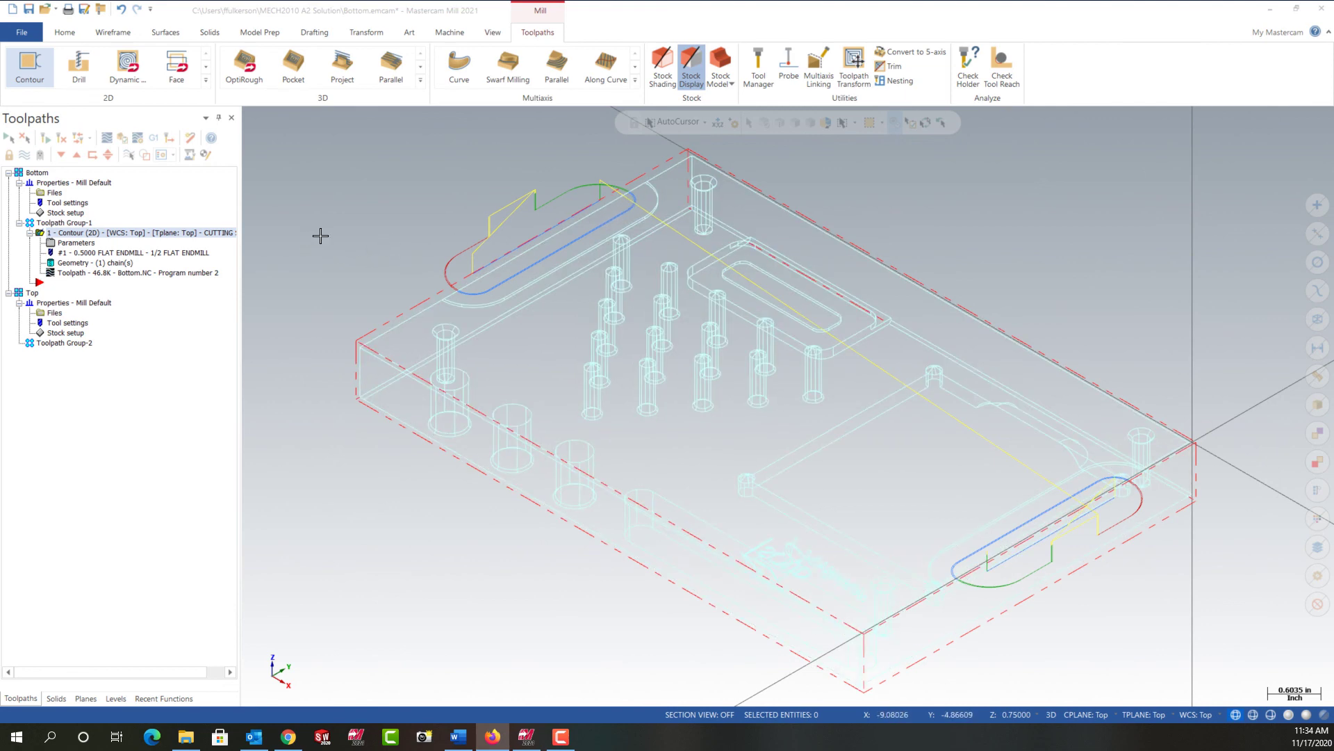
pyautogui.click(28, 9)
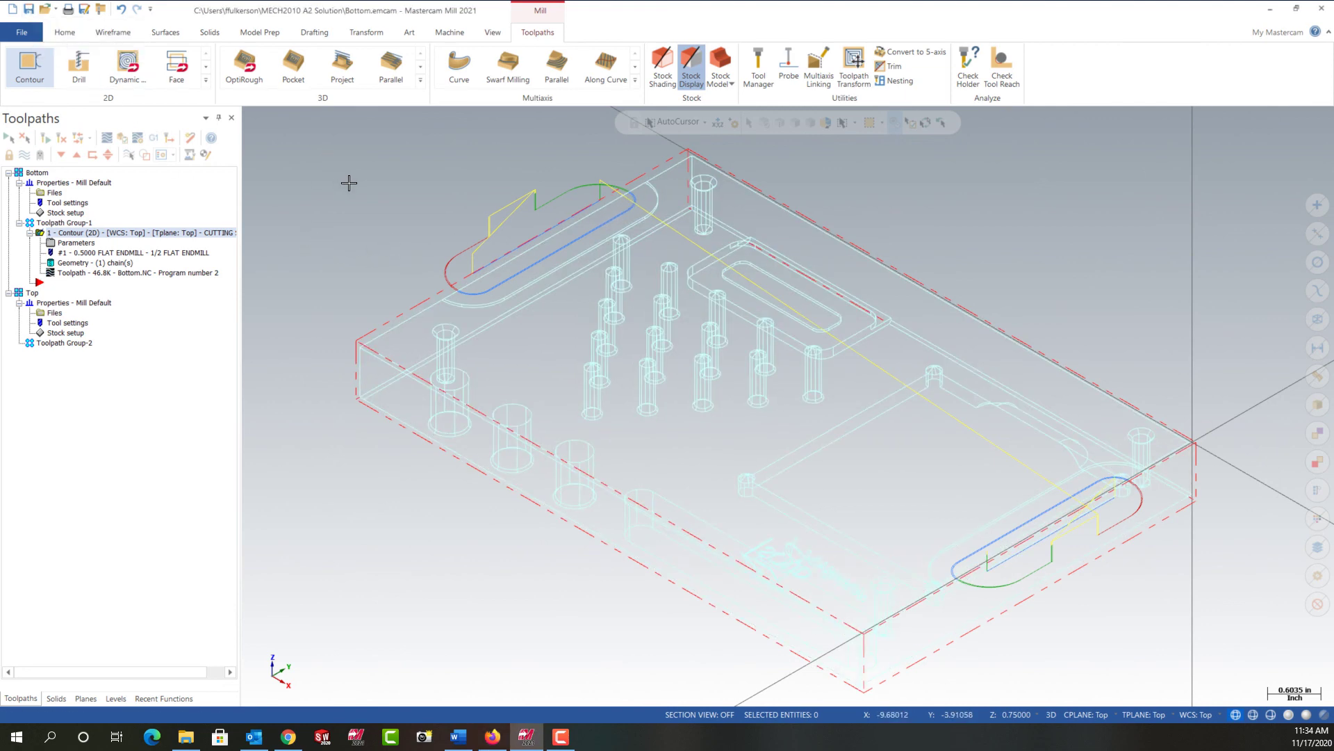